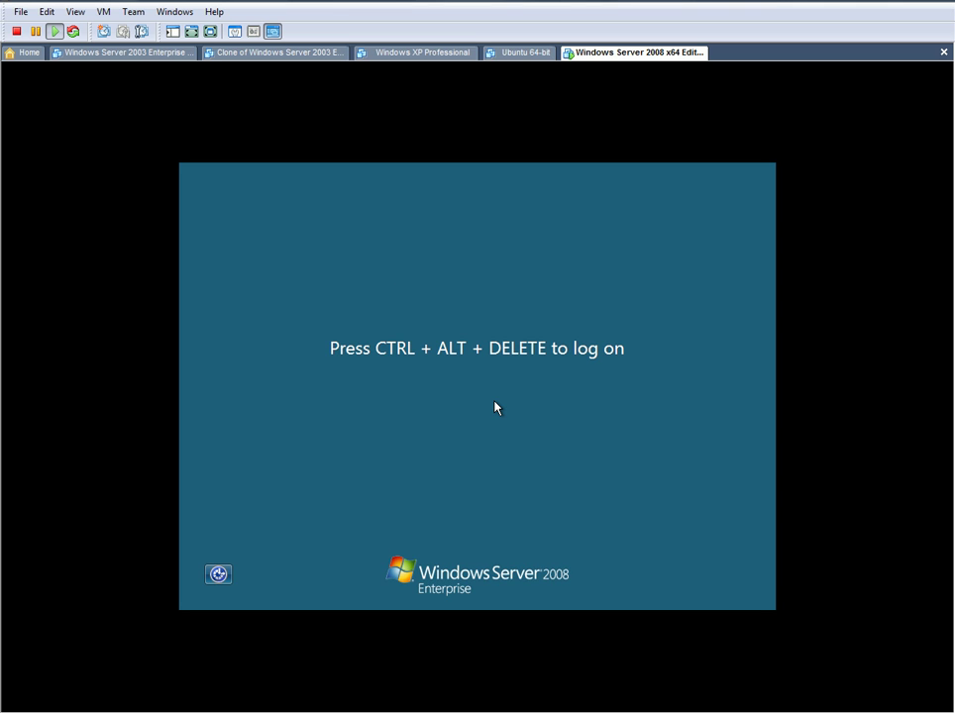
# Log on to the Windows Server 2008 guest as Administrator with the account password
pyautogui.hotkey('ctrl', 'alt', 'Delete')
pyautogui.write('************')
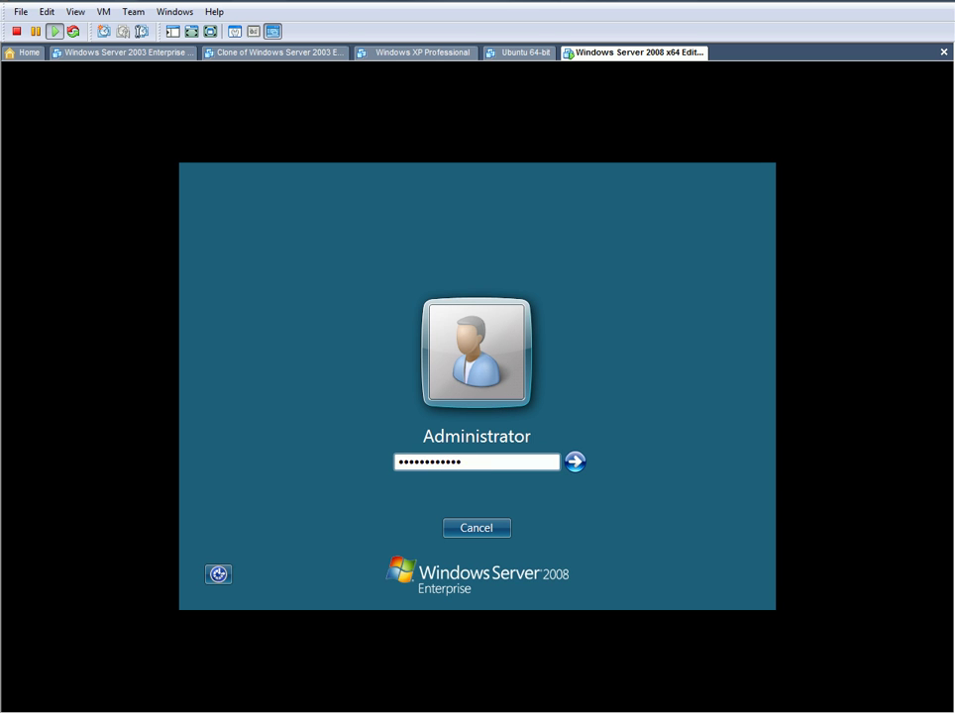
pyautogui.write('**')
pyautogui.press('Return')
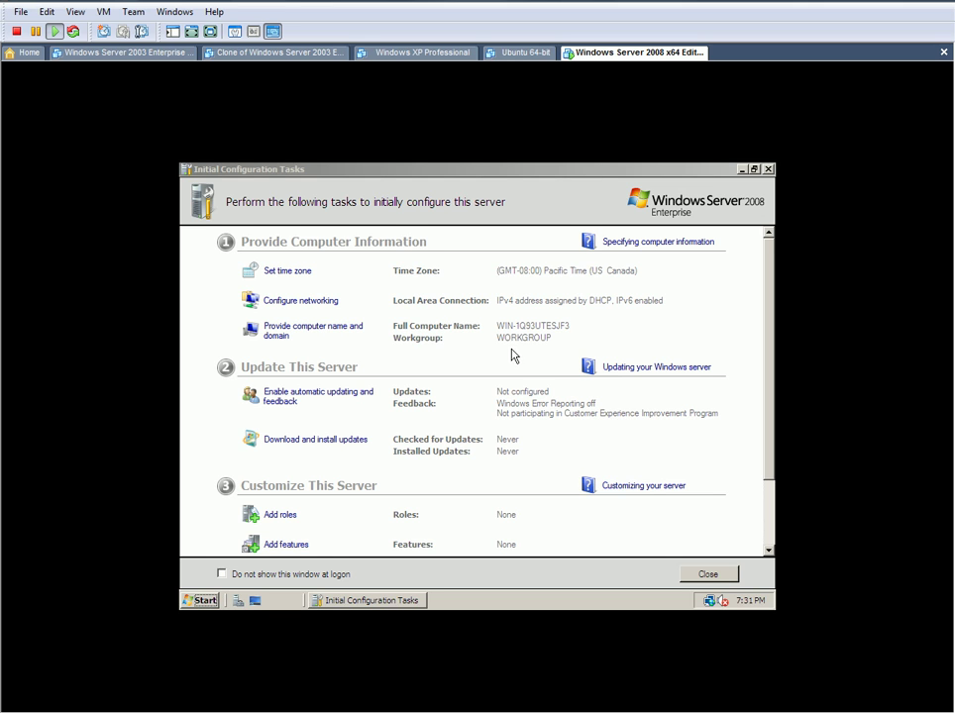
# Open System Properties from 'Provide computer name and domain' in Initial Configuration Tasks
pyautogui.click(436, 315)
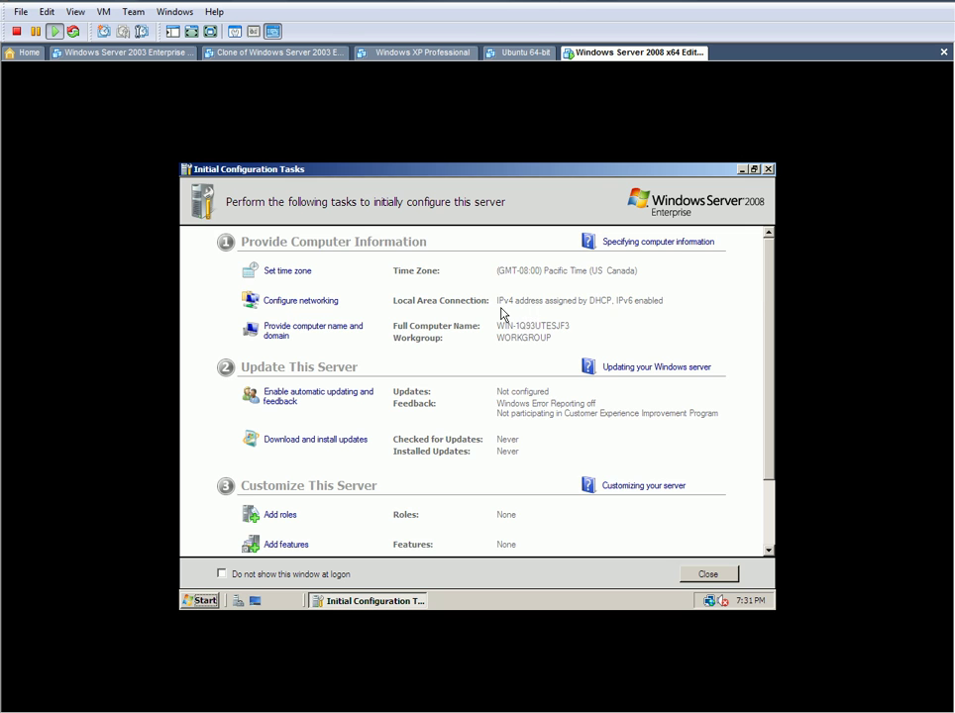
pyautogui.scroll(-3, 502, 313)
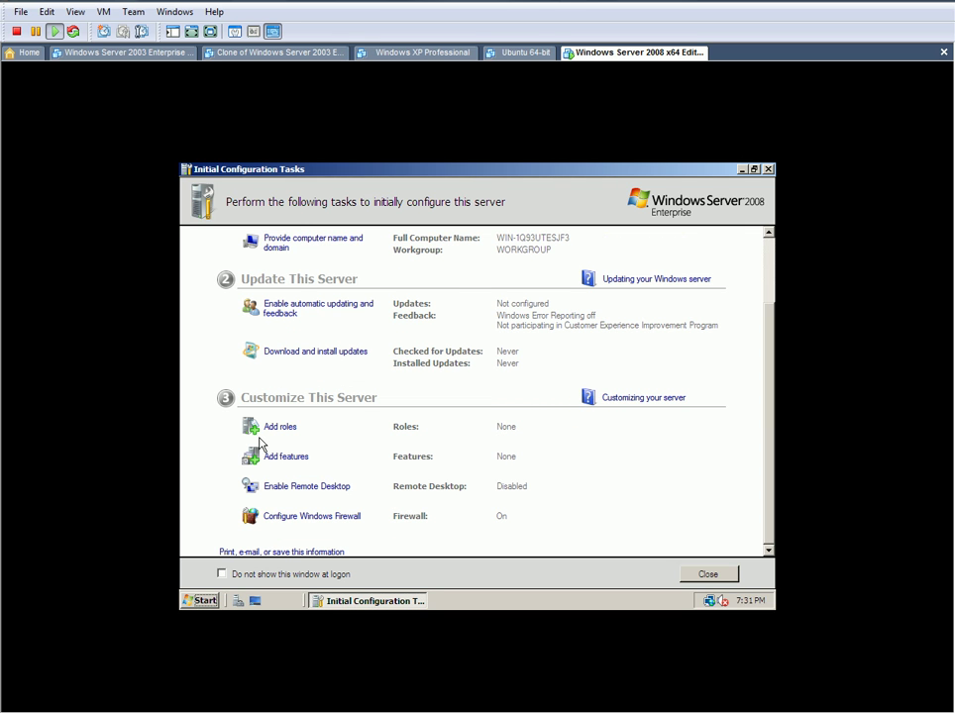
pyautogui.scroll(3, 357, 462)
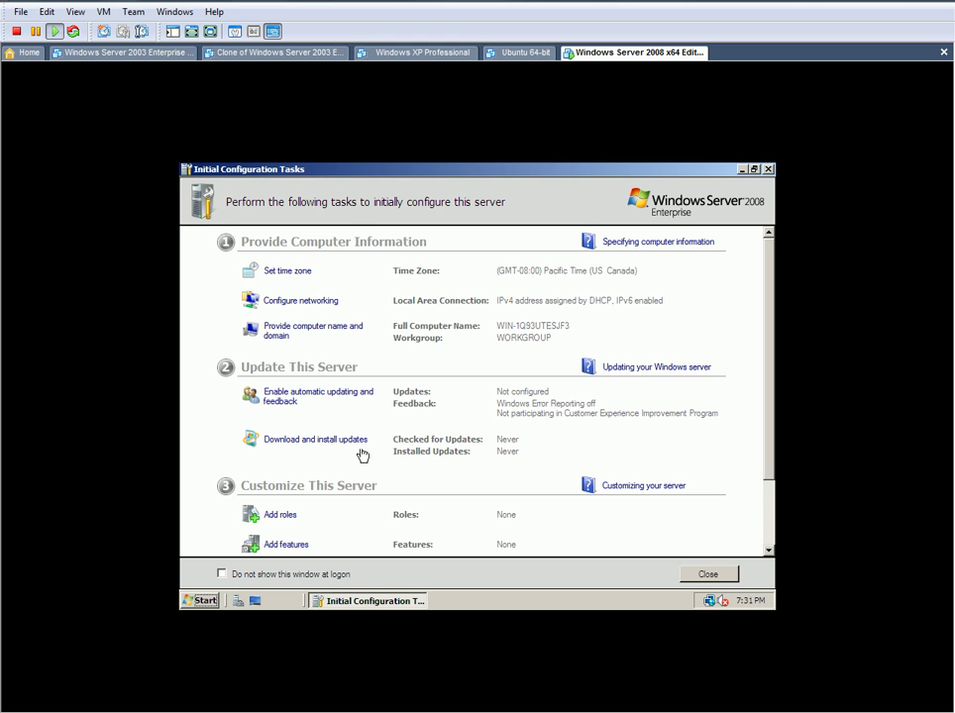
pyautogui.click(352, 335)
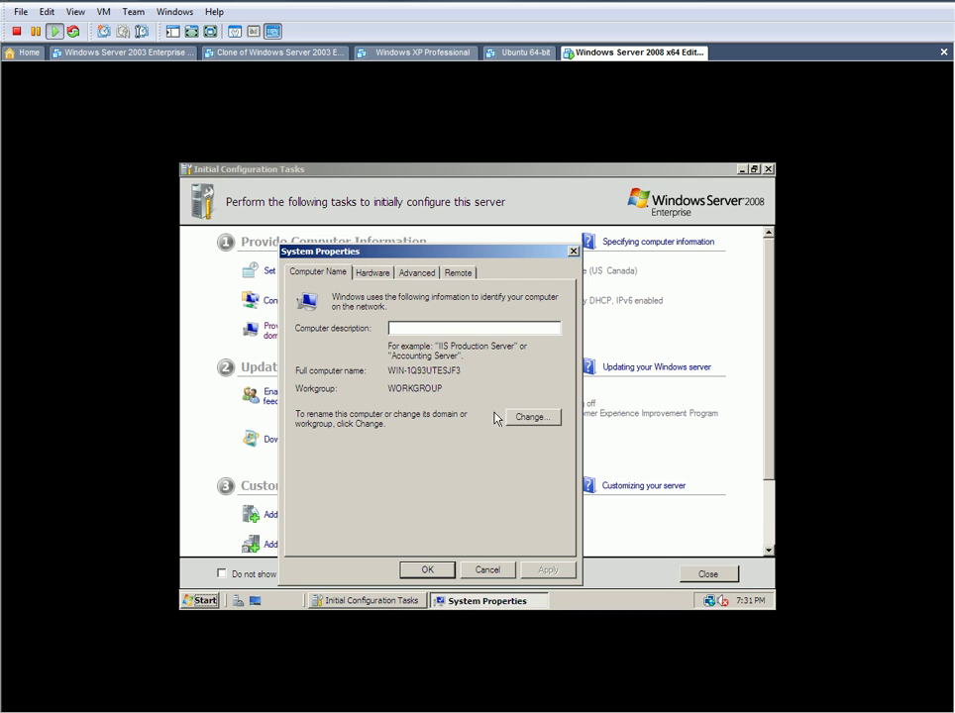
# Rename the computer from WIN-1Q93UTESJF3 to server08dc1 and acknowledge the restart notice
pyautogui.click(530, 417)
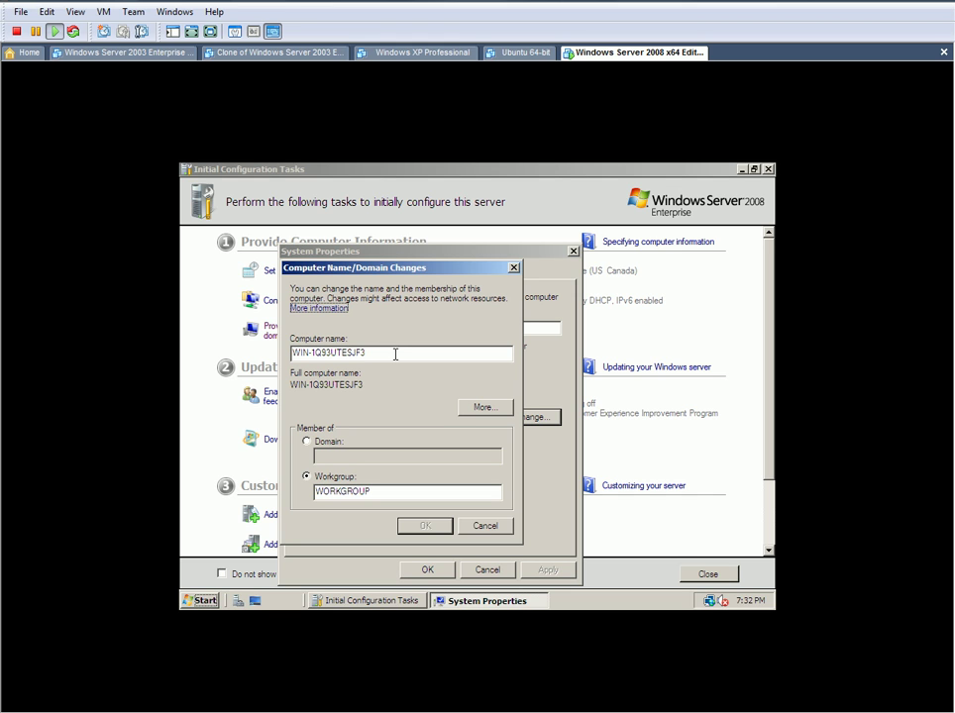
pyautogui.doubleClick(395, 353)
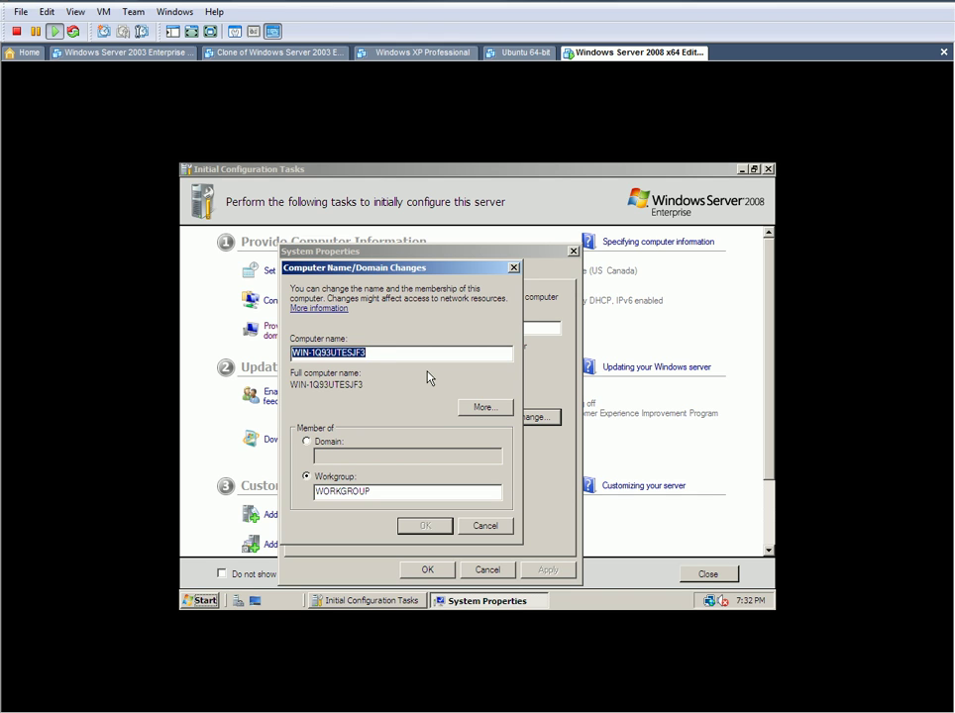
pyautogui.write('server')
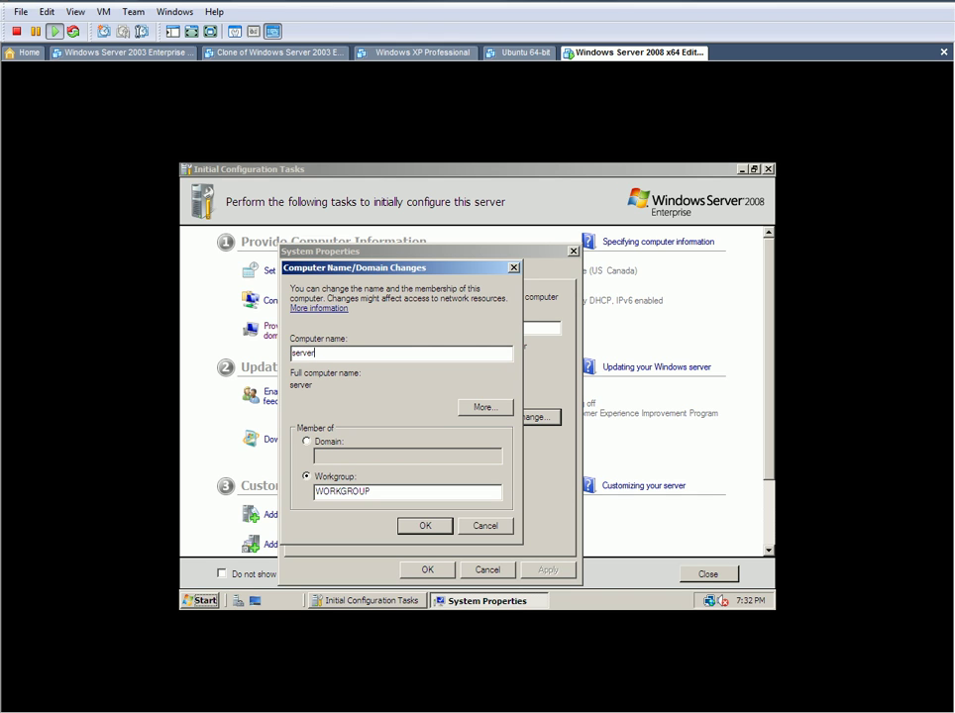
pyautogui.write('08dc1')
pyautogui.click(436, 527)
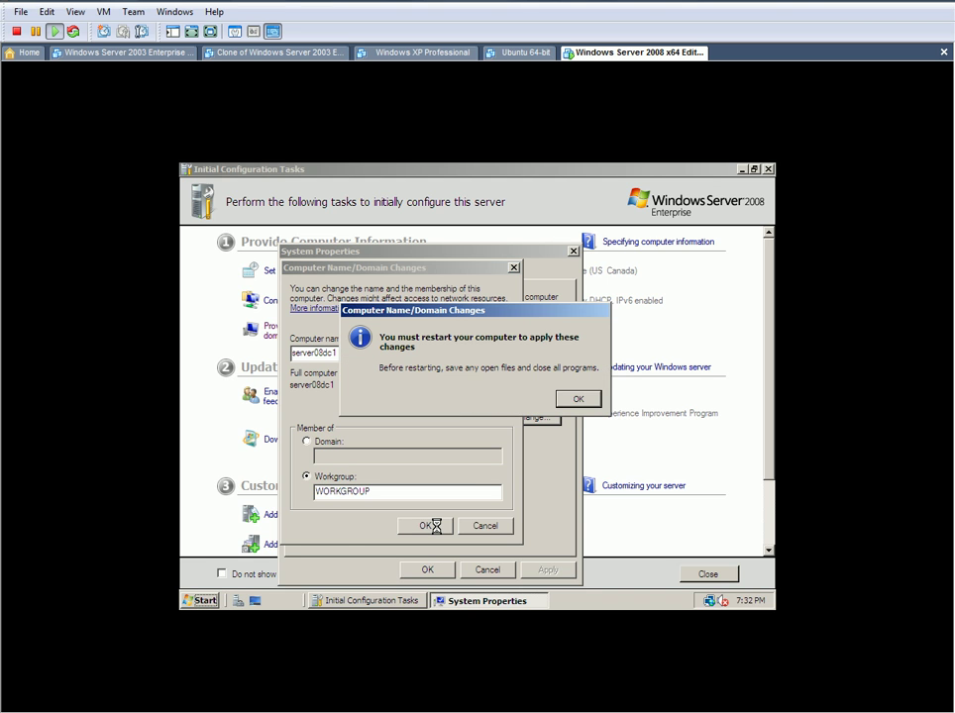
pyautogui.click(579, 399)
pyautogui.click(428, 573)
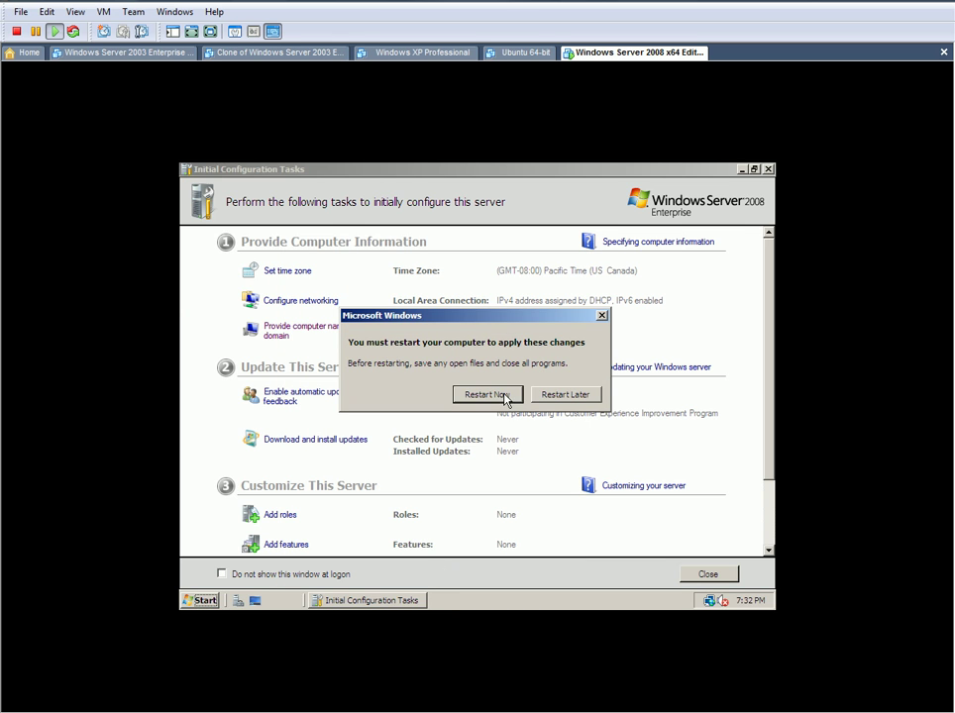
# Restart the server, then log back on as Administrator with the password
pyautogui.click(486, 394)
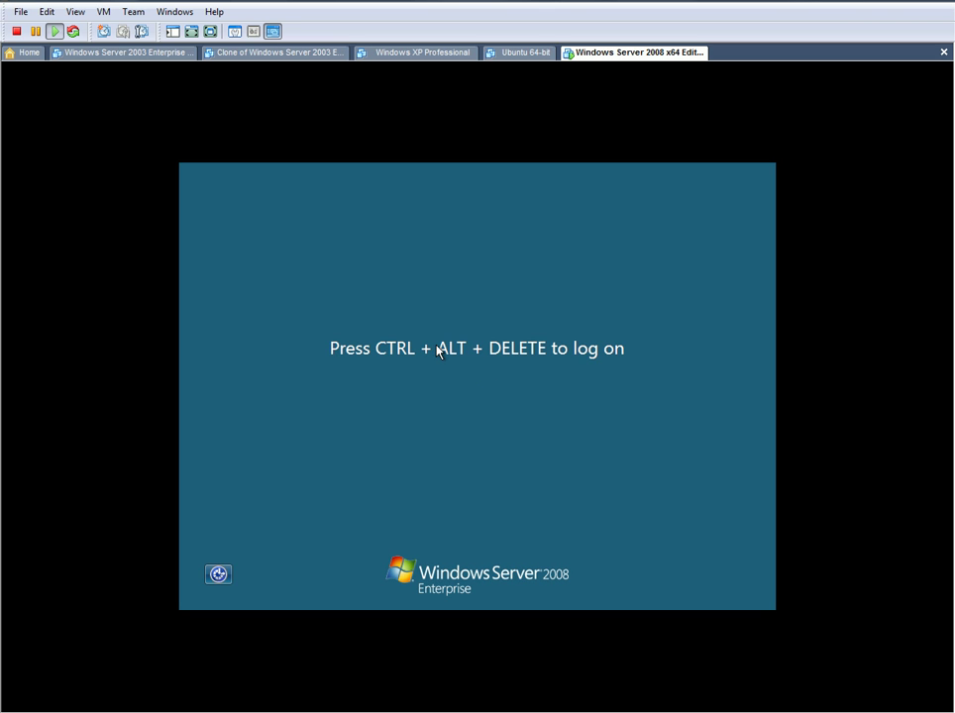
pyautogui.press('ctrl+alt+Insert')
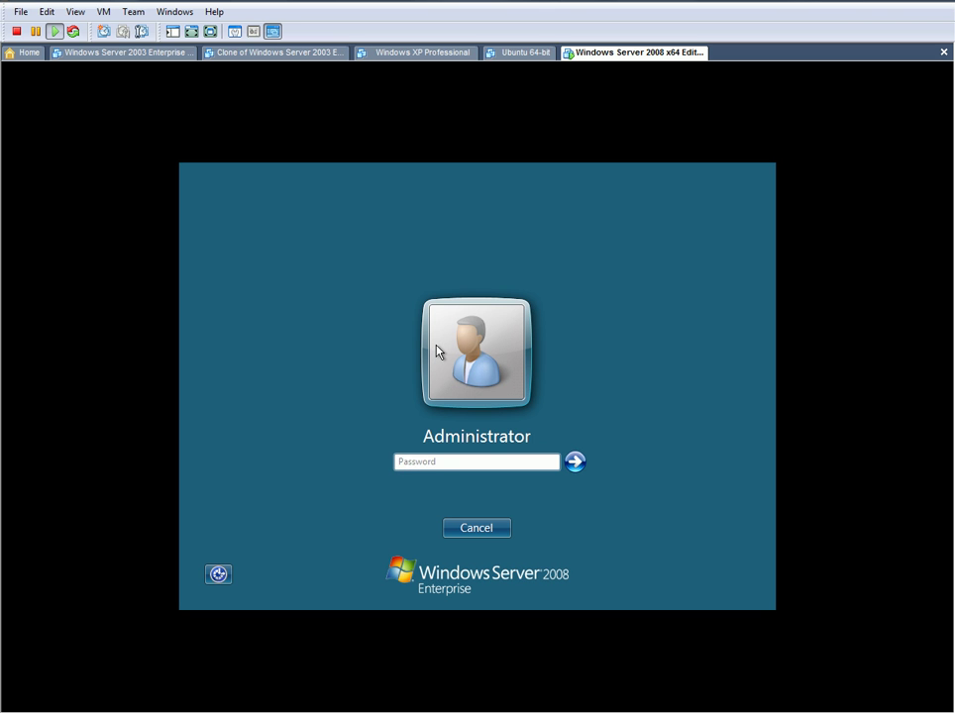
pyautogui.write('••••••••••••••••')
pyautogui.press('Return')
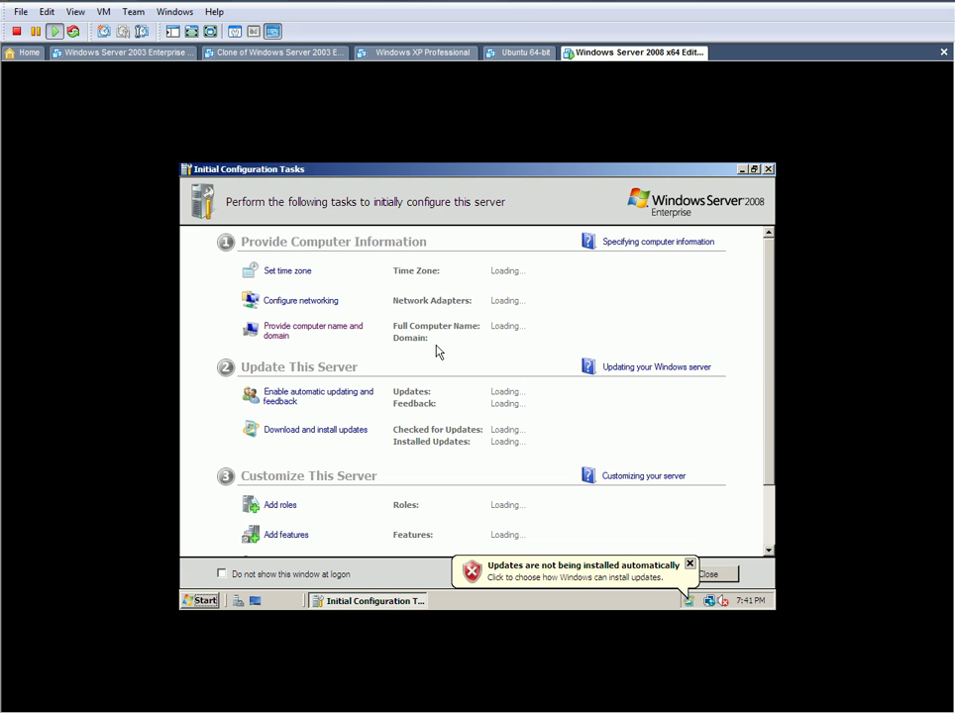
# Set the primary DNS suffix to magicfish.com, making the name server08dc1.magicfish.com, and restart
pyautogui.click(297, 333)
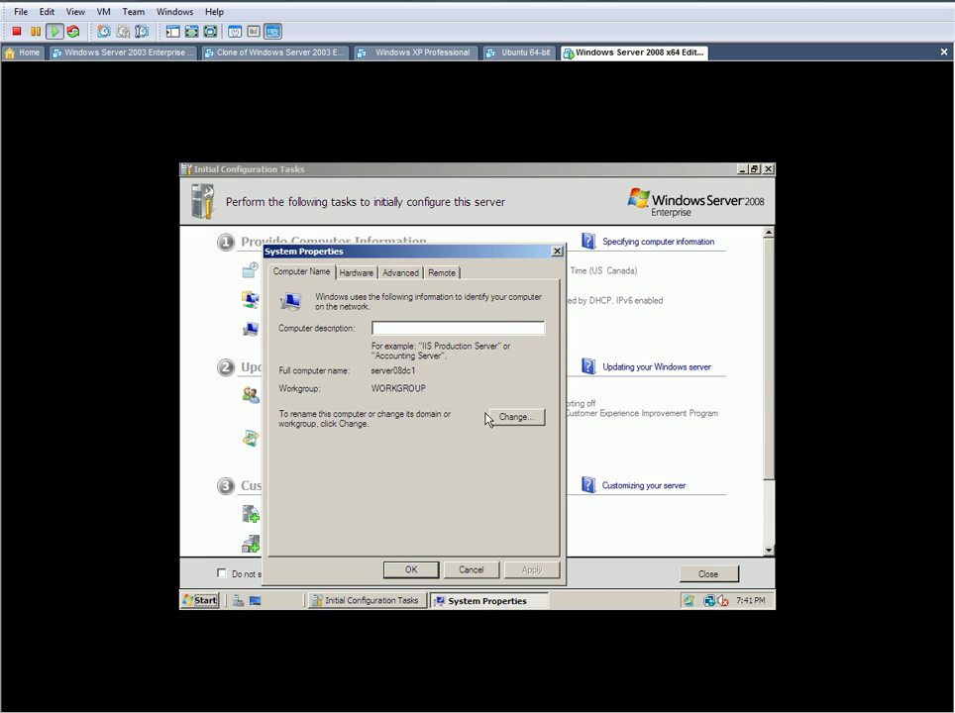
pyautogui.click(508, 421)
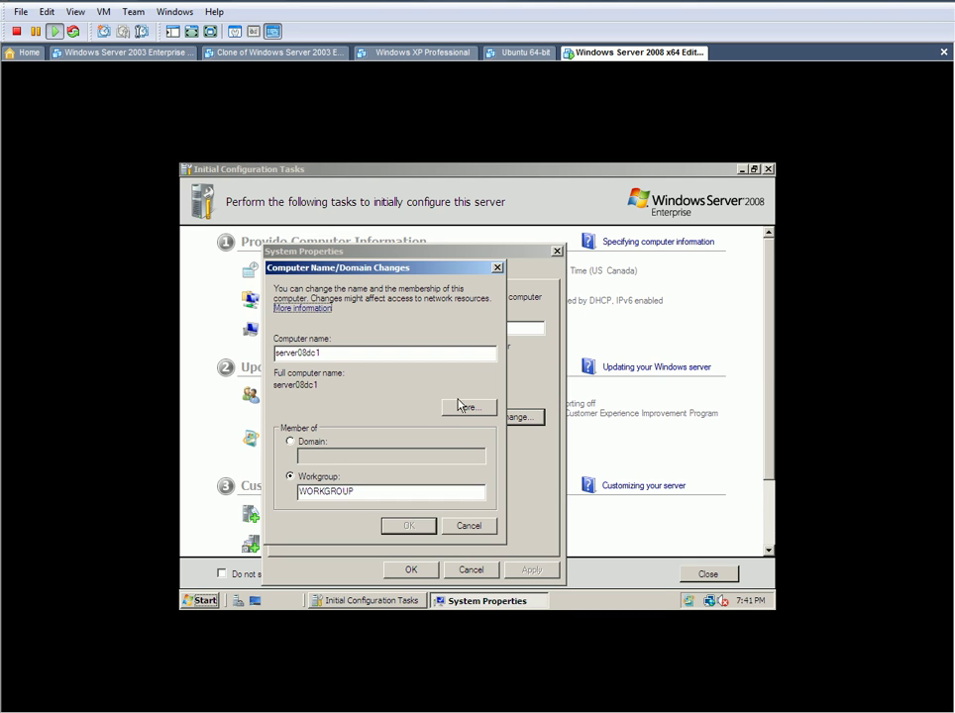
pyautogui.click(465, 410)
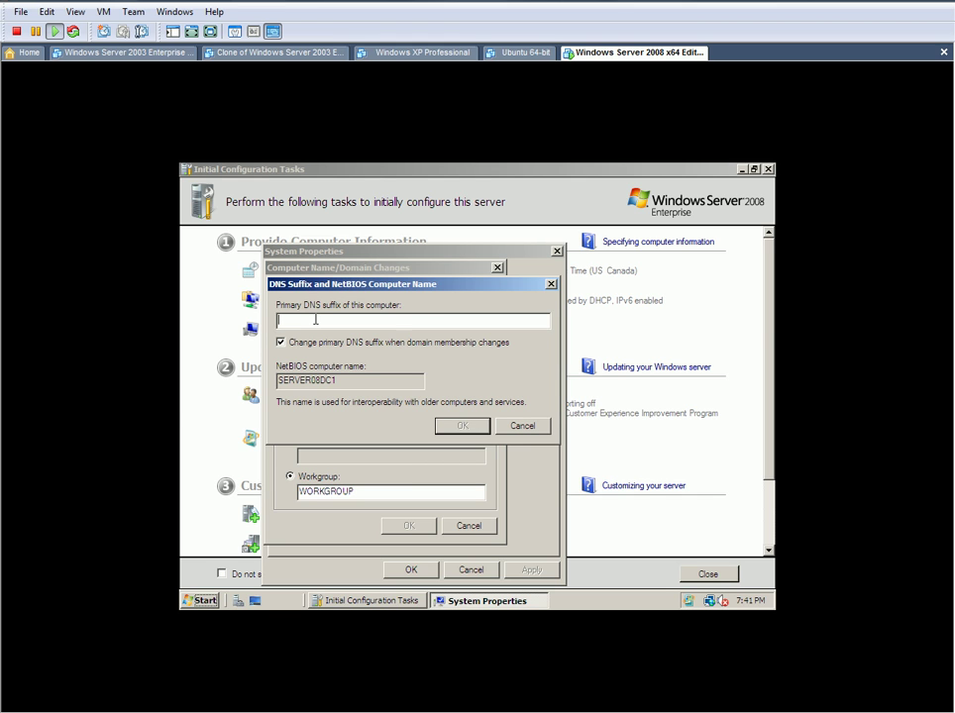
pyautogui.write('magic')
pyautogui.write('fish.com')
pyautogui.click(478, 427)
pyautogui.click(408, 527)
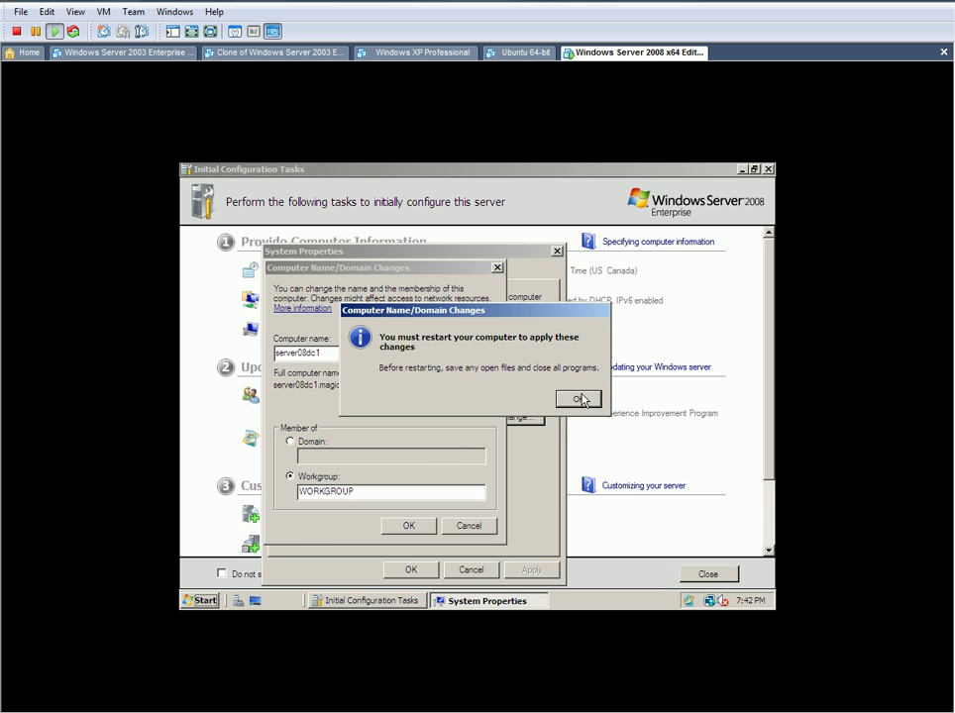
pyautogui.click(579, 398)
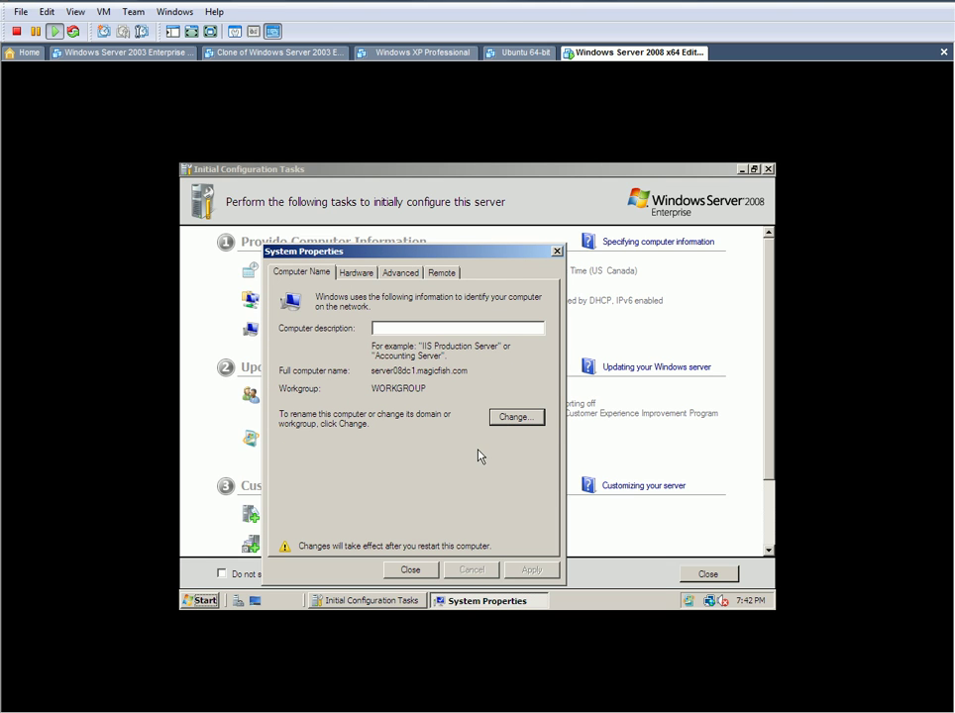
pyautogui.click(408, 575)
pyautogui.click(498, 396)
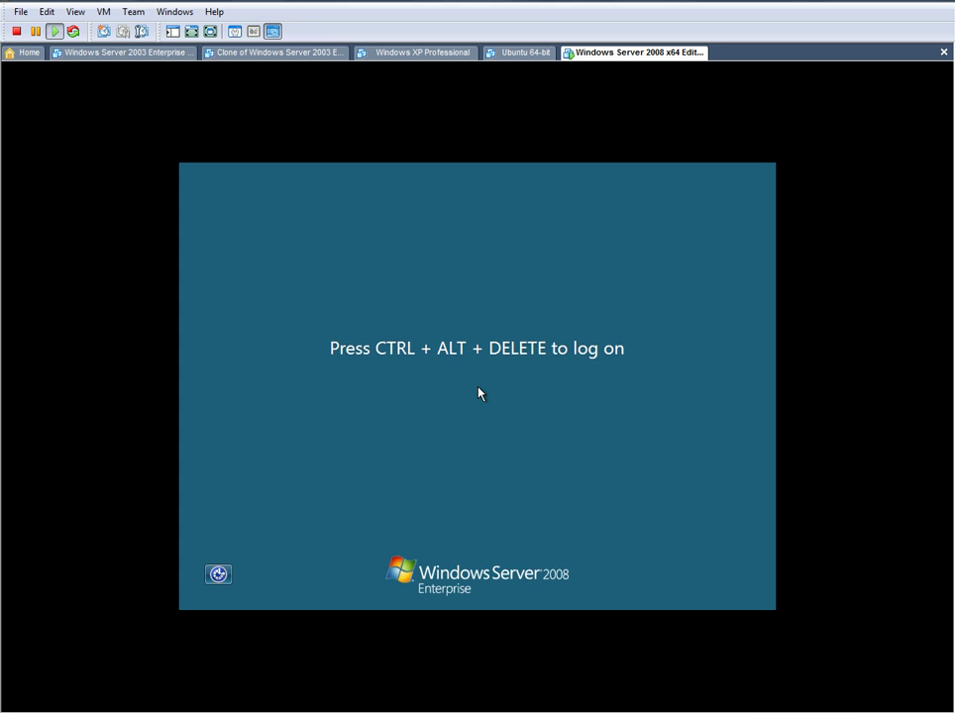
# Log back on to the restarted server08dc1 as Administrator with the password
pyautogui.press('ctrl+alt+Insert')
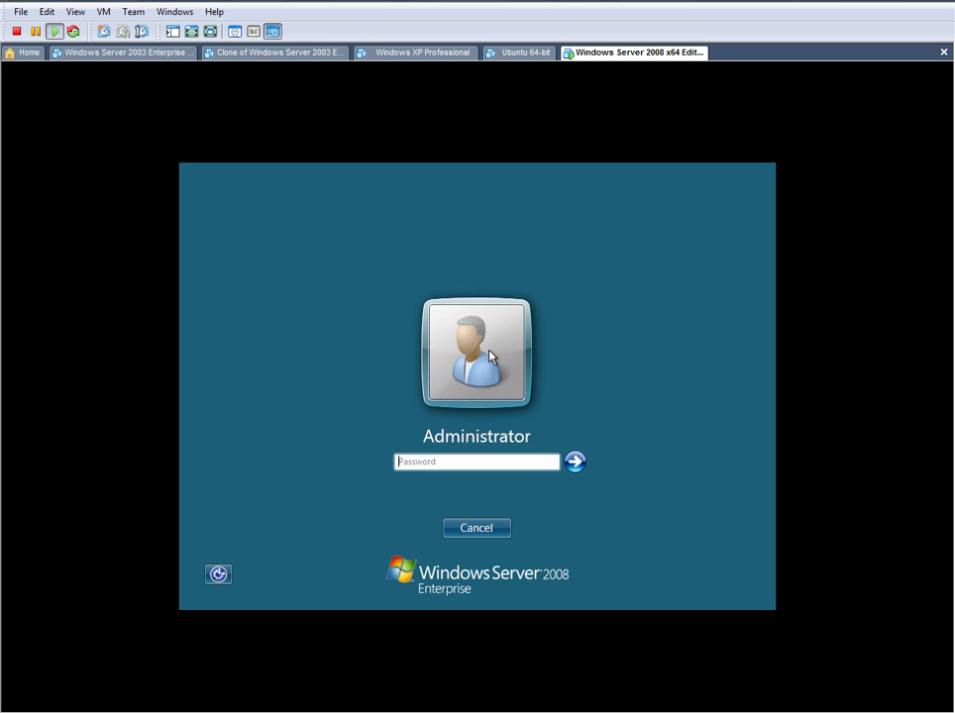
pyautogui.write('***************')
pyautogui.press('Return')
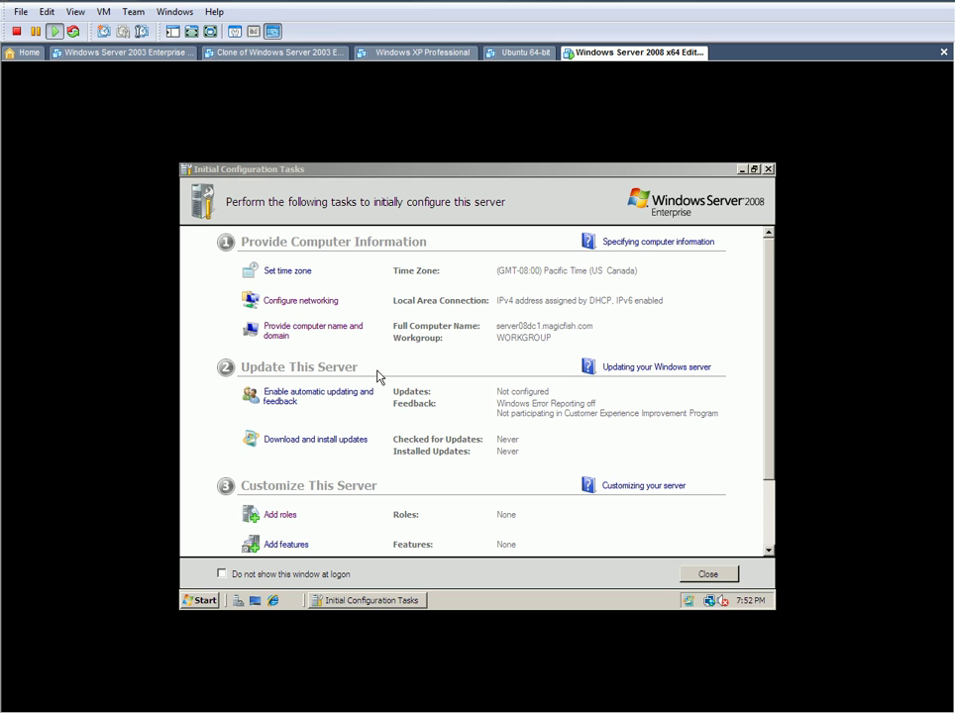
# Give Local Area Connection static IPv4 192.168.1.104, mask 255.255.255.0, gateway 192.168.1.1
pyautogui.click(302, 305)
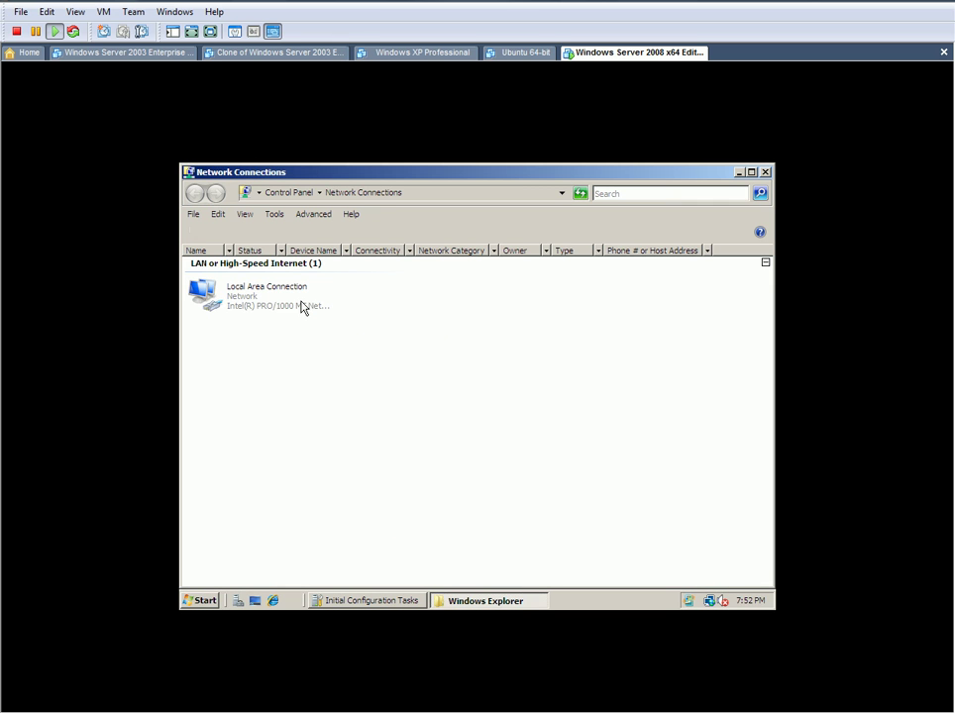
pyautogui.rightClick(268, 298)
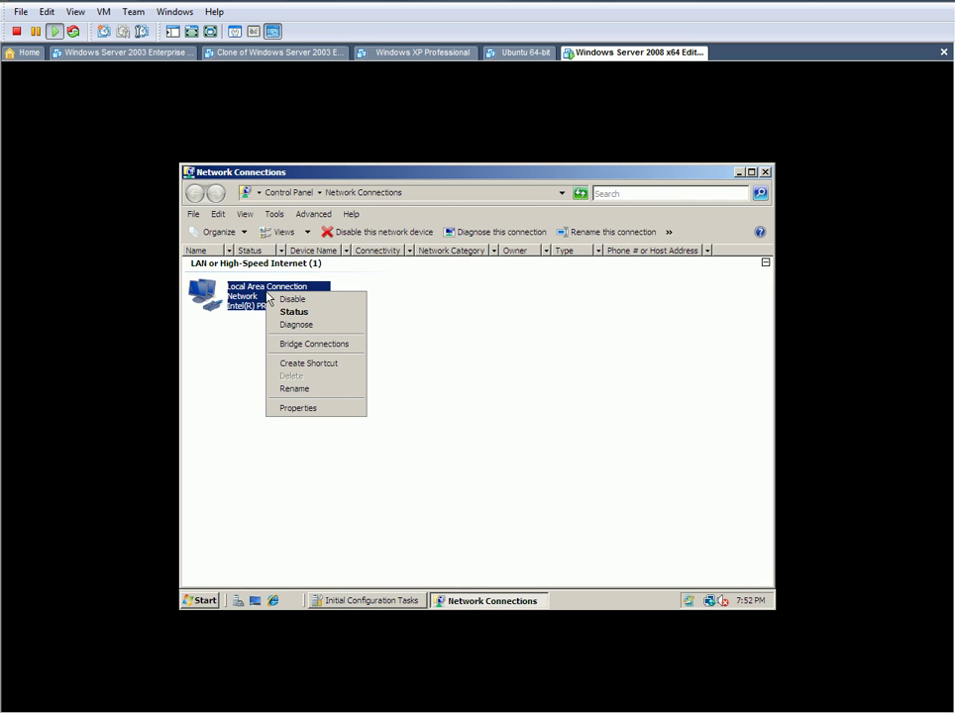
pyautogui.click(307, 408)
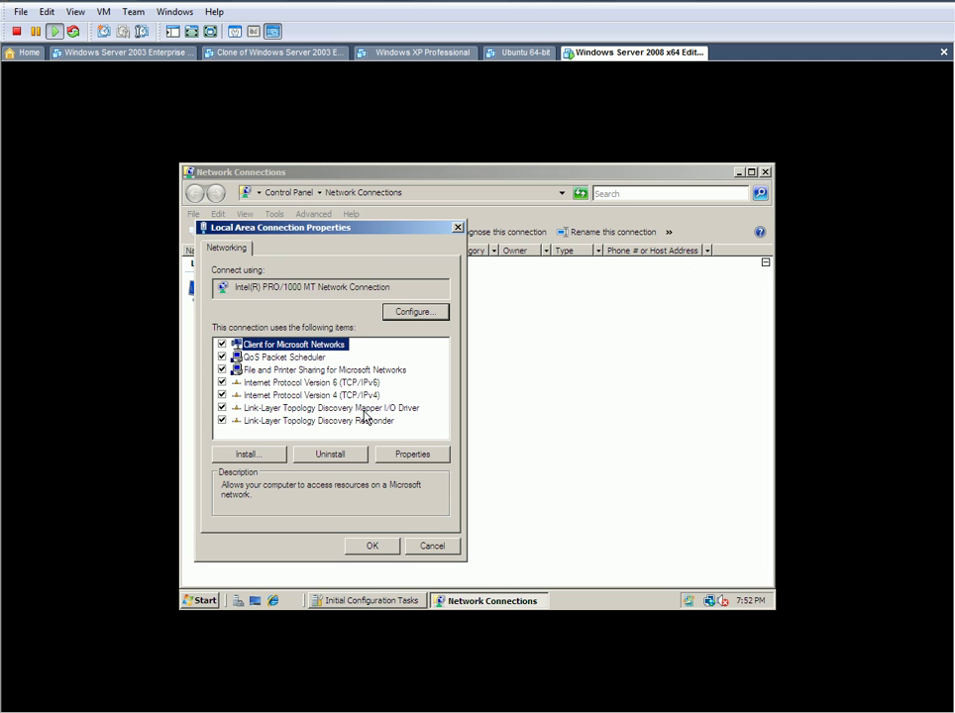
pyautogui.doubleClick(318, 395)
pyautogui.click(249, 368)
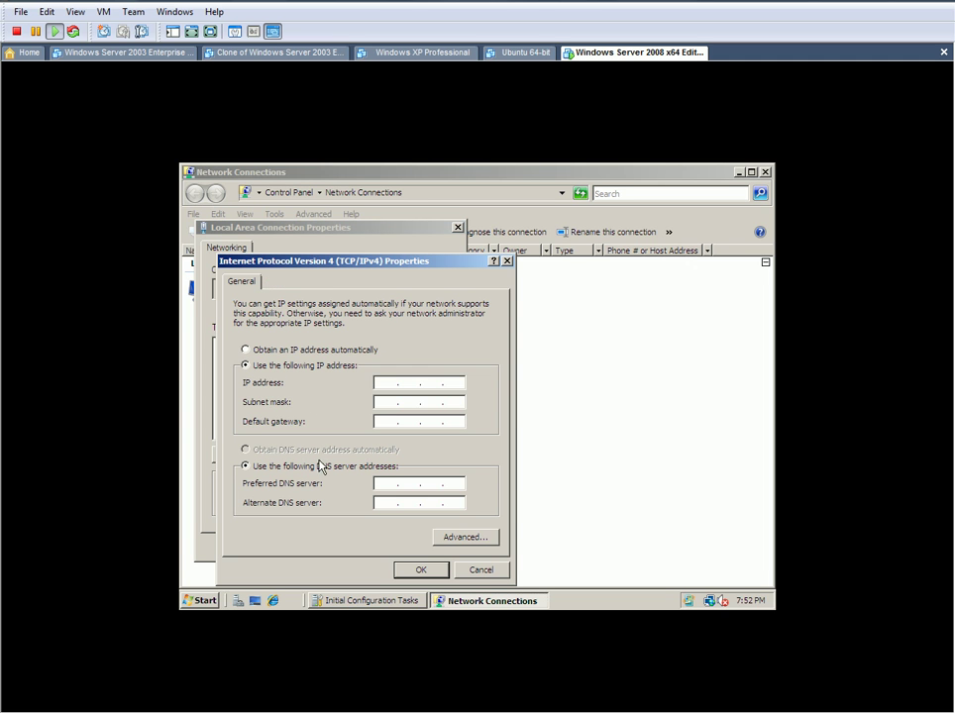
pyautogui.click(387, 383)
pyautogui.write('192 . 168 . 1 . 104')
pyautogui.press('Tab')
pyautogui.press('Tab')
pyautogui.write('192.168.1.1')
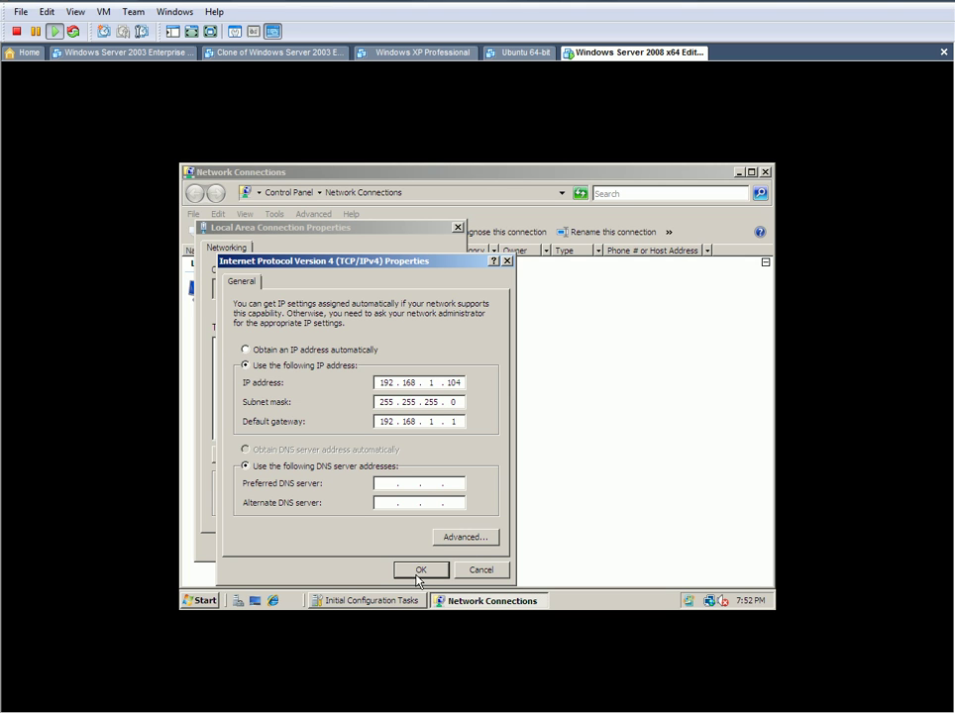
pyautogui.click(420, 572)
pyautogui.click(370, 545)
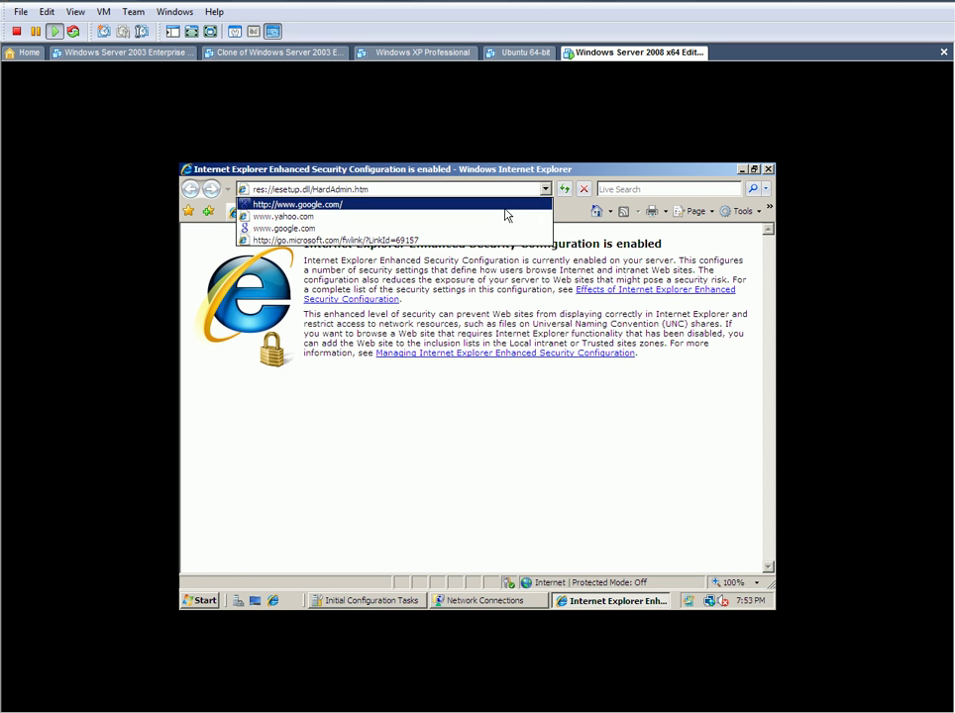
pyautogui.click(495, 228)
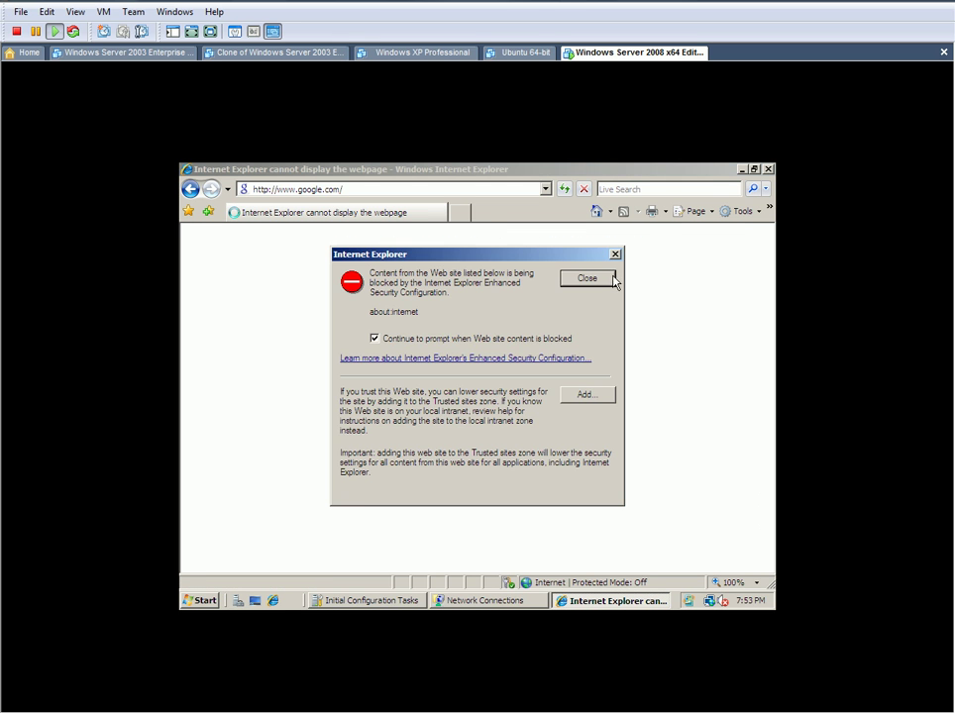
pyautogui.click(589, 280)
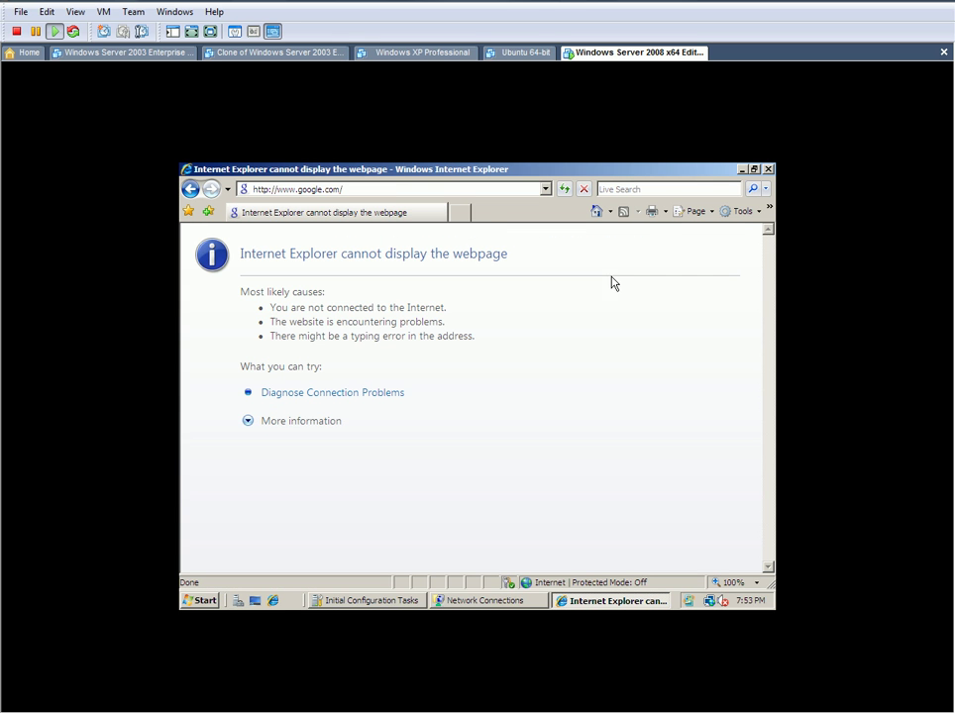
pyautogui.click(388, 603)
pyautogui.click(304, 304)
# Set Local Area Connection's preferred DNS server to 192.168.0.1, correcting the typed 192.168.1.1
pyautogui.rightClick(304, 308)
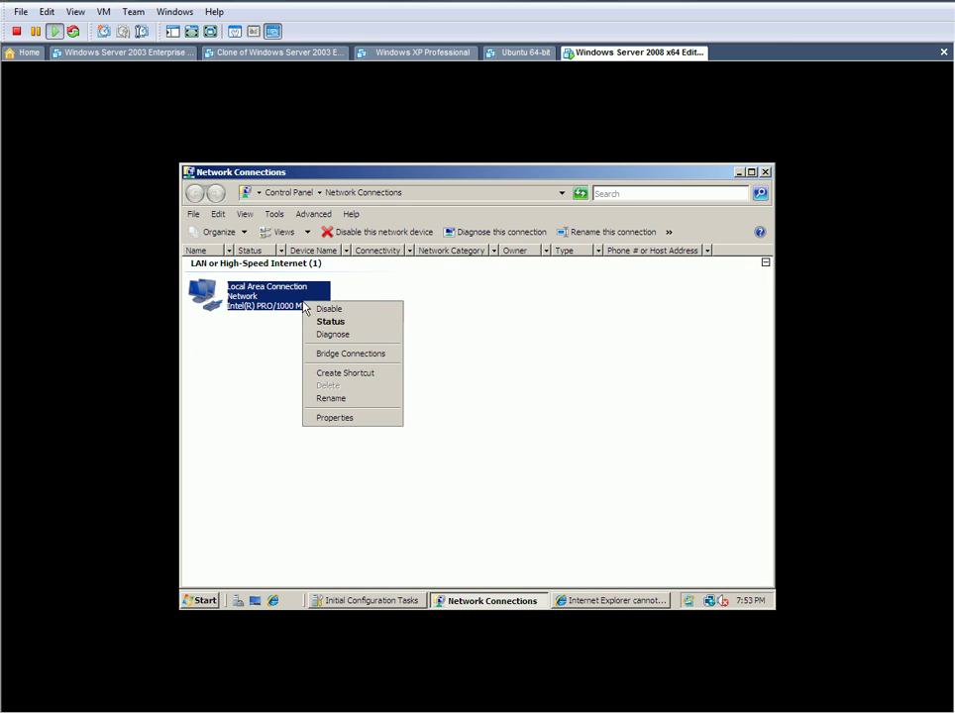
pyautogui.click(358, 421)
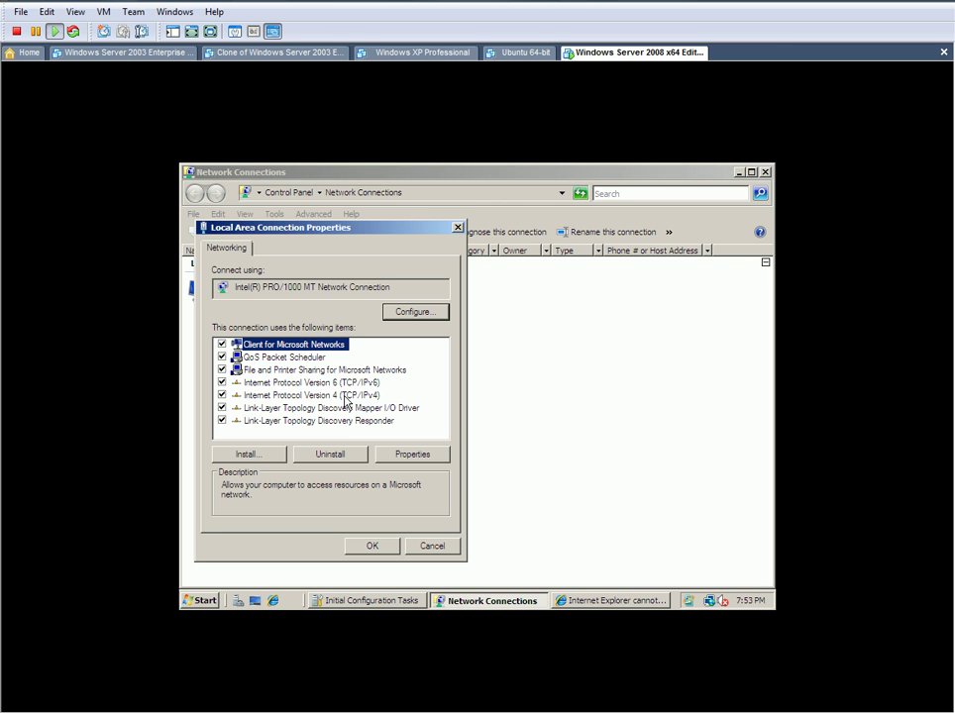
pyautogui.doubleClick(307, 395)
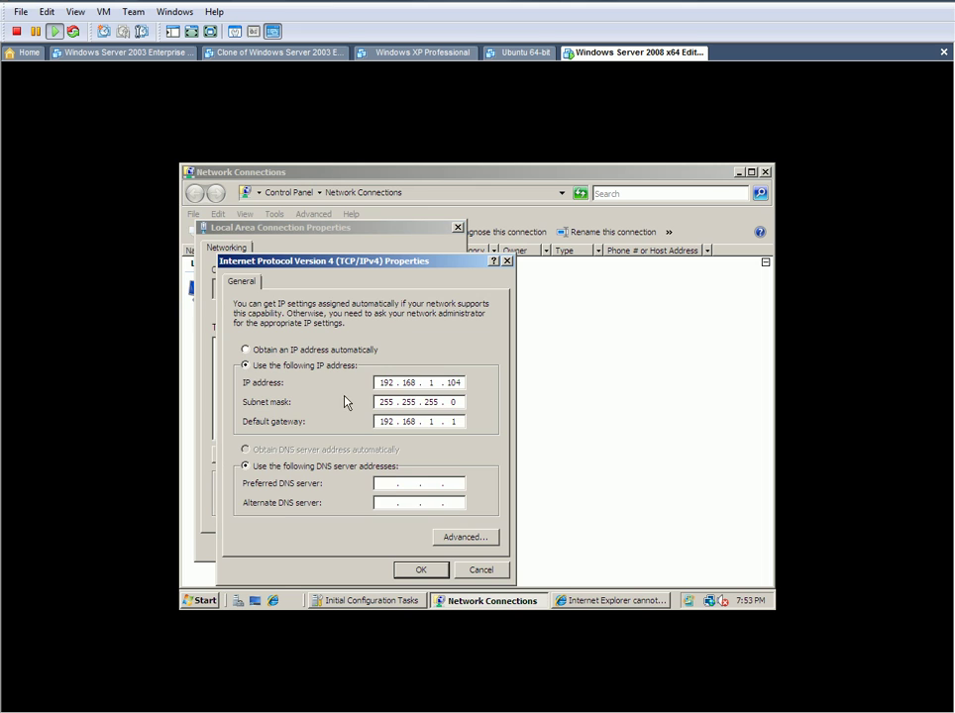
pyautogui.click(388, 483)
pyautogui.write('192 . 168 . 1 . 1')
pyautogui.doubleClick(431, 484)
pyautogui.write('0')
pyautogui.click(434, 572)
pyautogui.click(385, 552)
pyautogui.hotkey('alt', 'Tab')
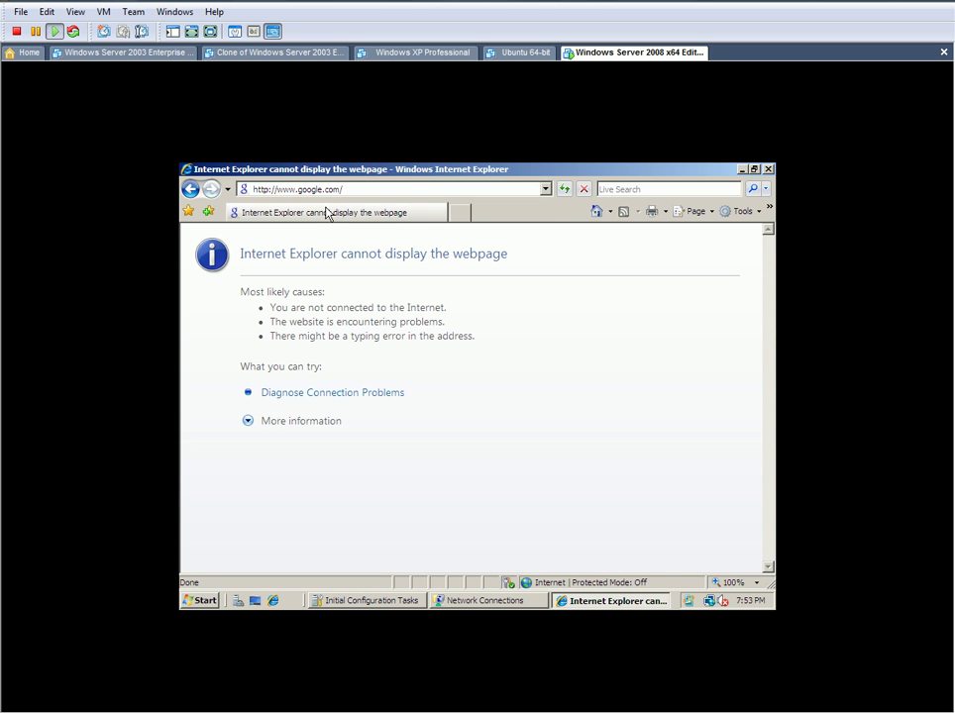
pyautogui.click(545, 188)
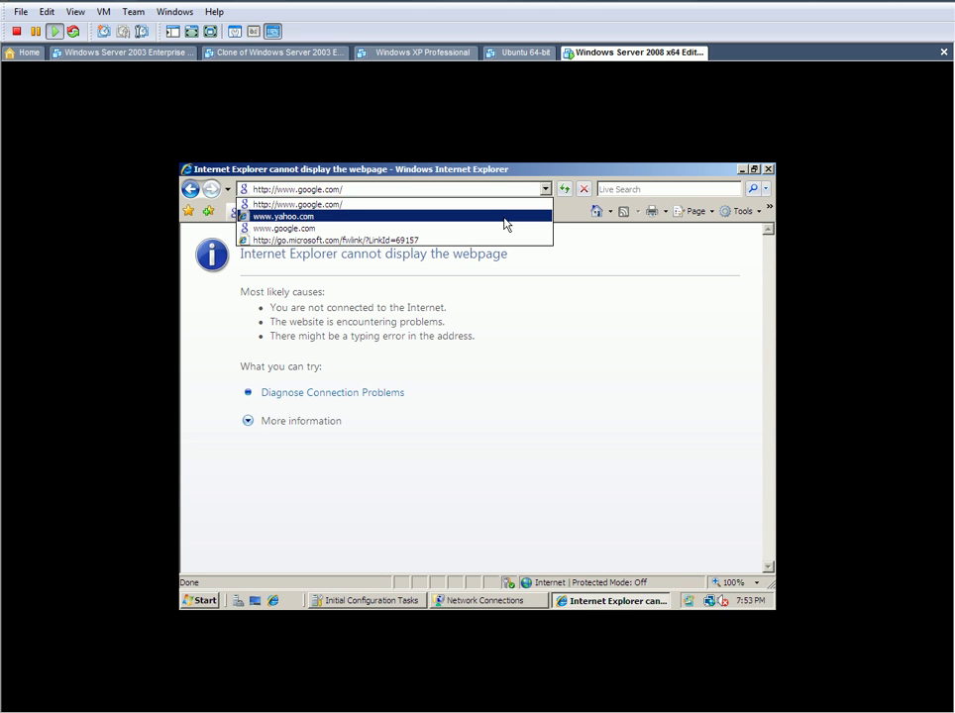
pyautogui.click(504, 219)
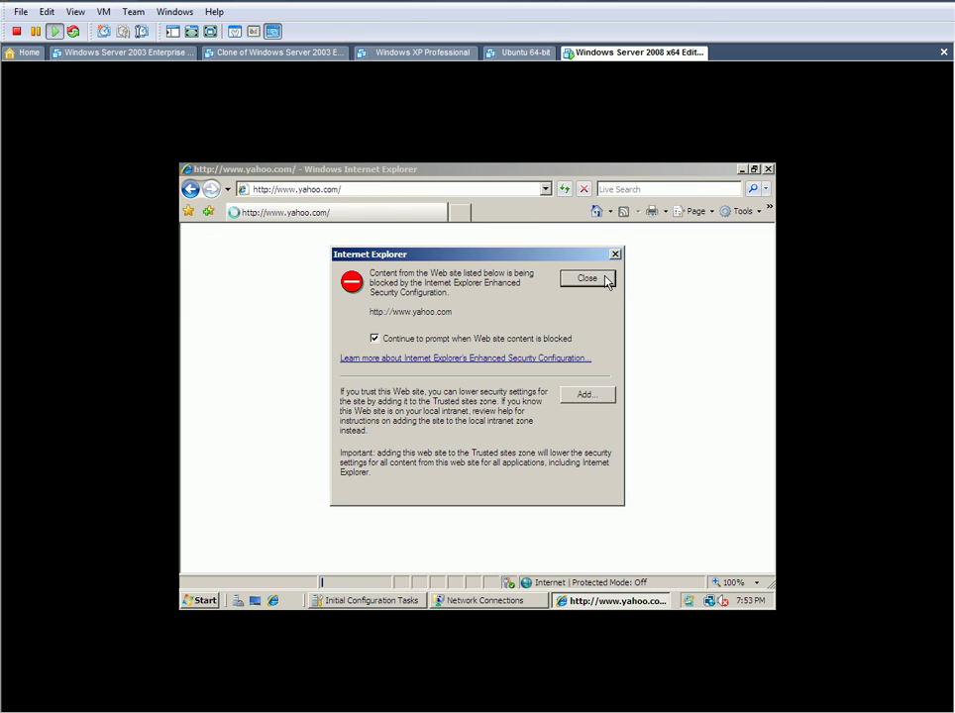
pyautogui.click(605, 280)
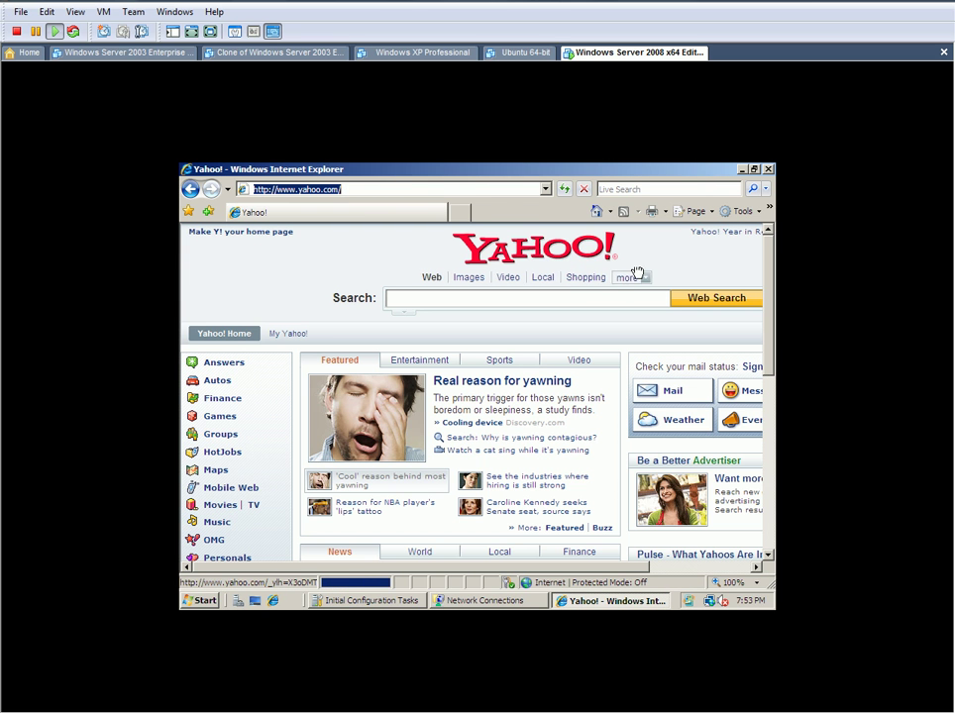
pyautogui.click(769, 170)
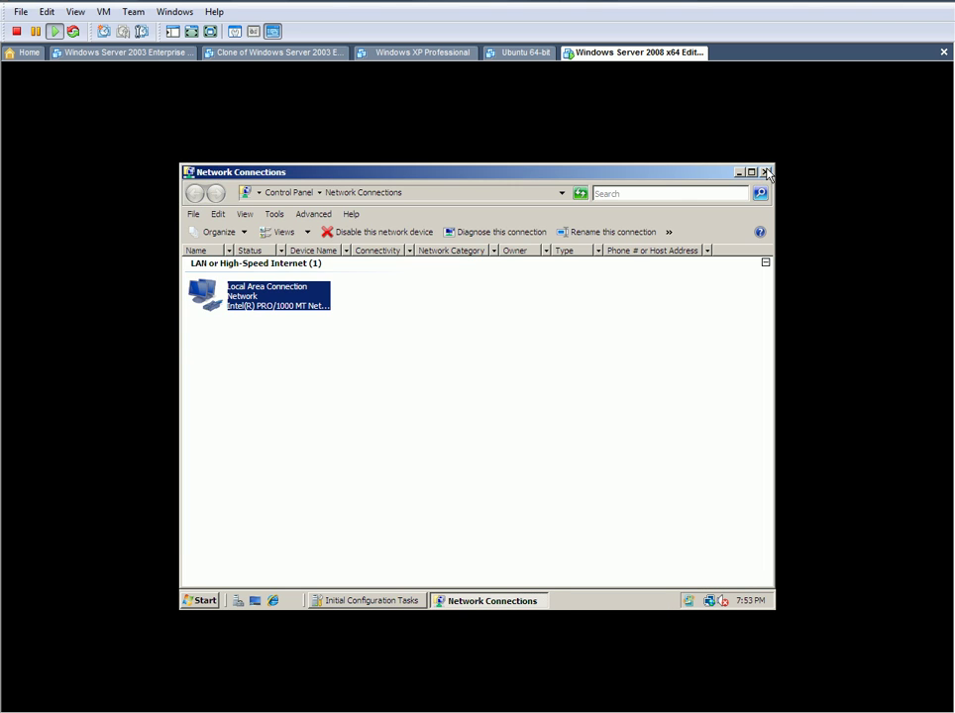
pyautogui.click(767, 172)
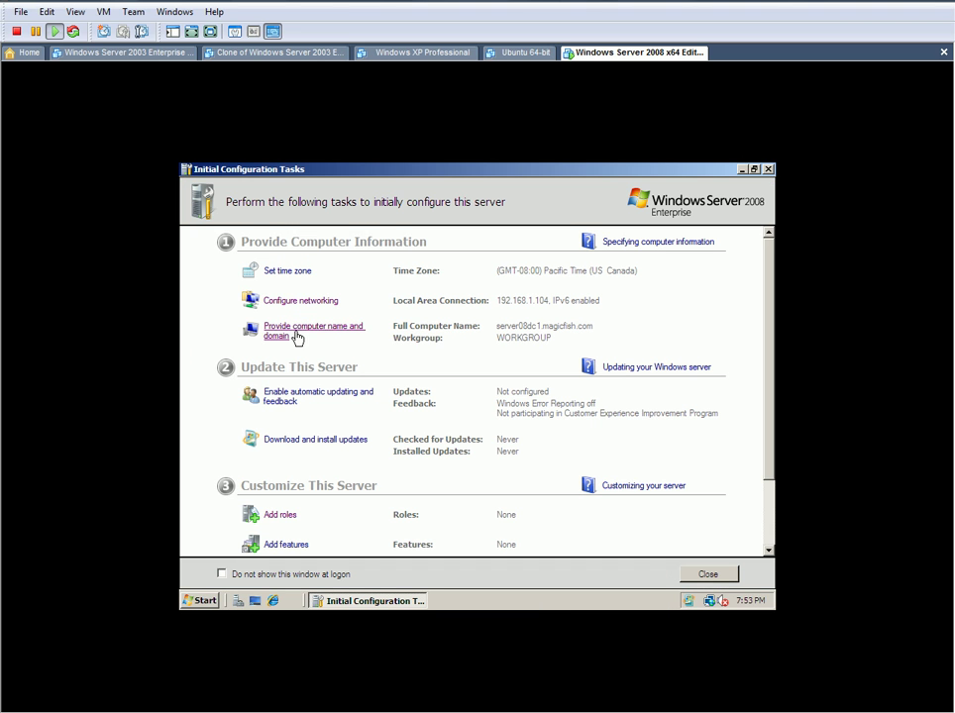
# Install the DNS Server role, ending with Installation succeeded and one Windows Update warning
pyautogui.click(261, 516)
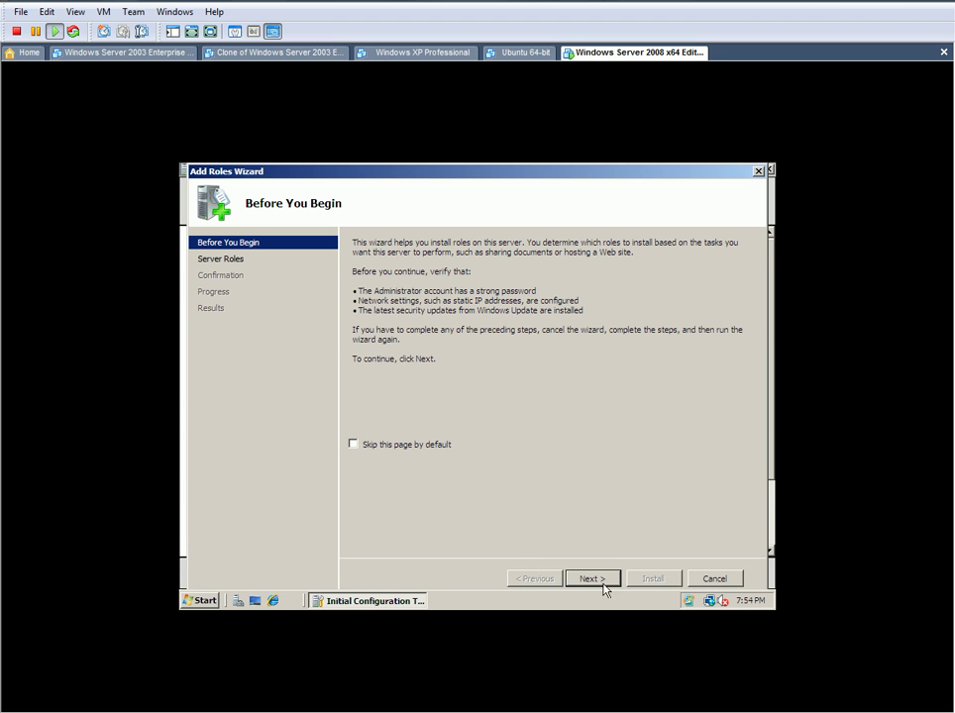
pyautogui.click(605, 582)
pyautogui.click(374, 362)
pyautogui.click(597, 581)
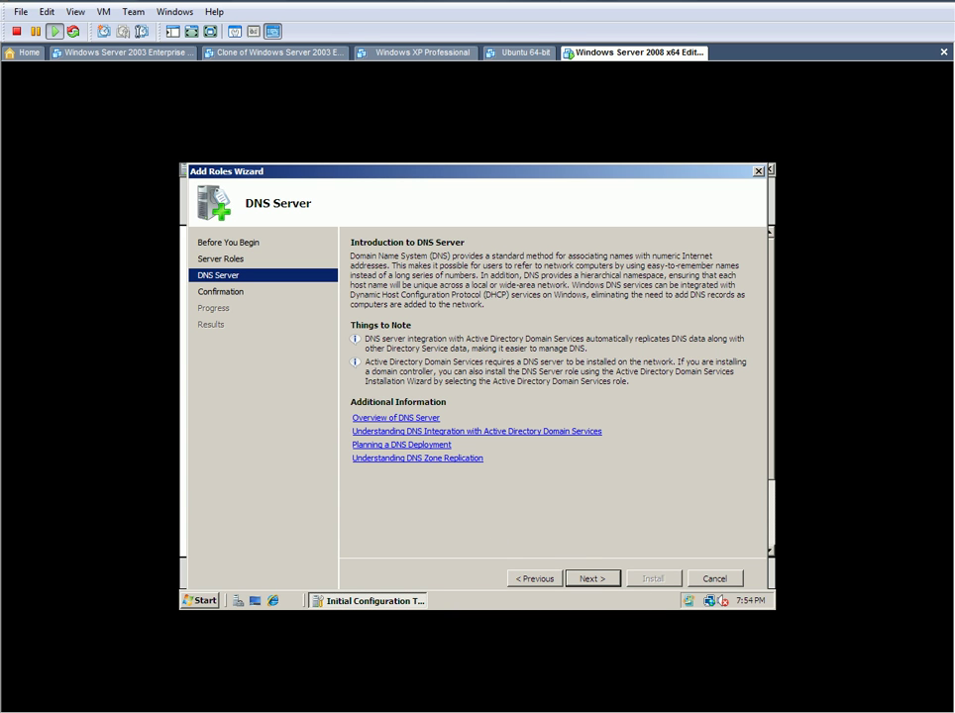
pyautogui.click(595, 581)
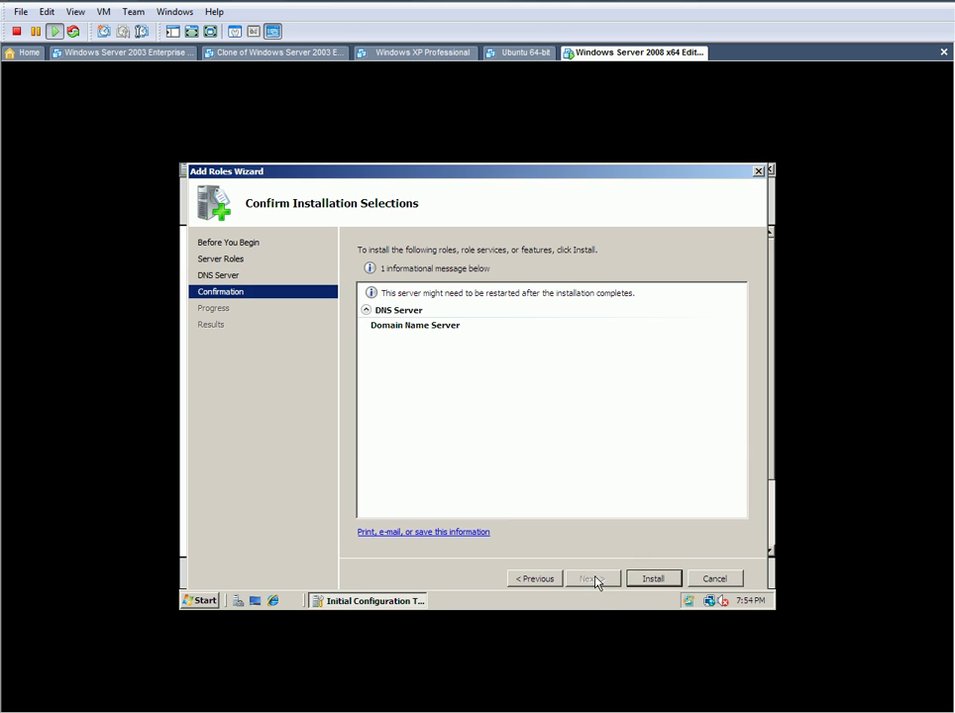
pyautogui.click(656, 580)
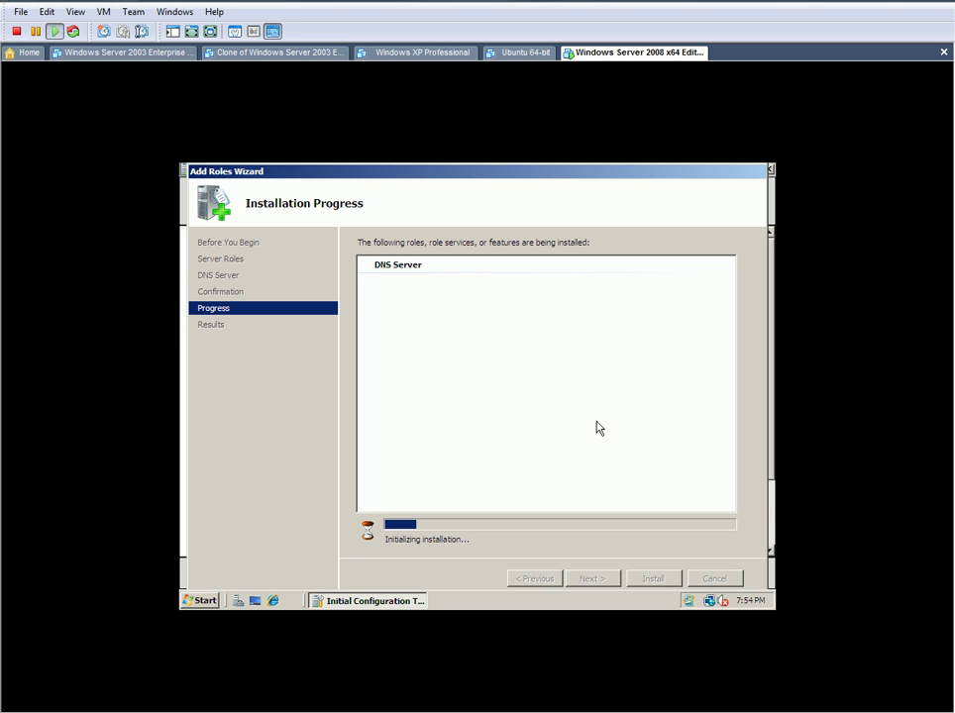
pyautogui.rightClick(756, 609)
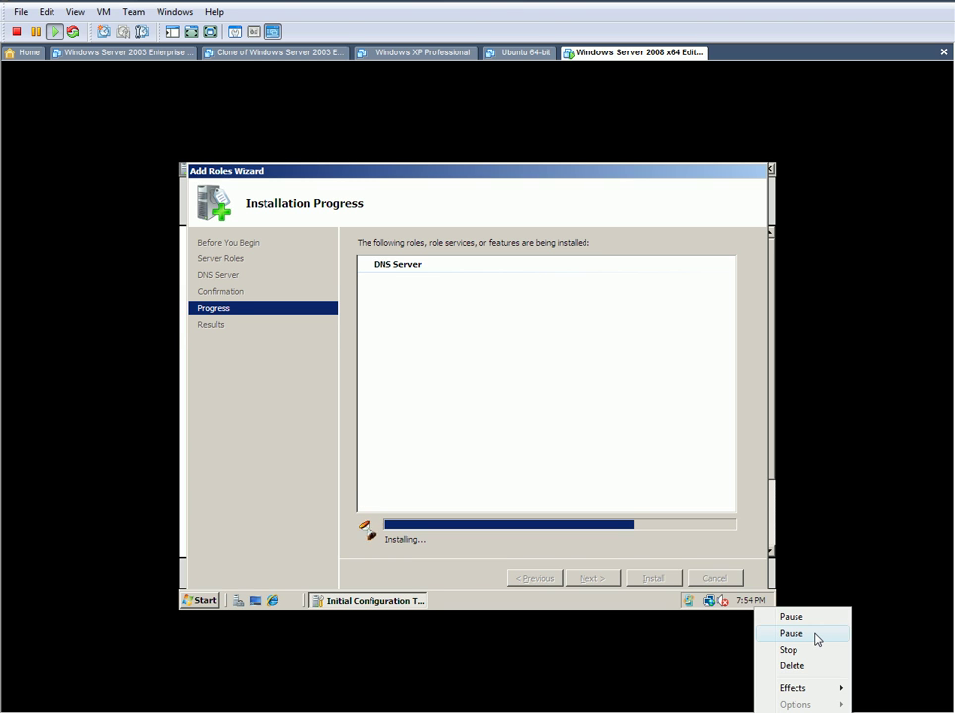
pyautogui.click(485, 432)
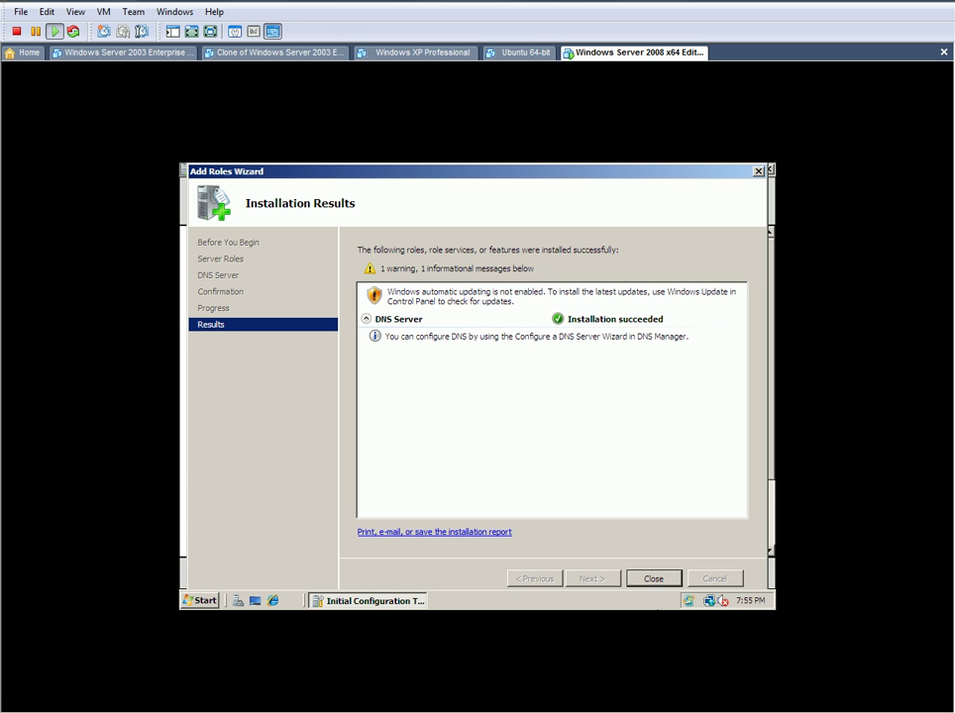
# Close the roles wizard and launch DNS Manager from Administrative Tools, maximized
pyautogui.click(653, 579)
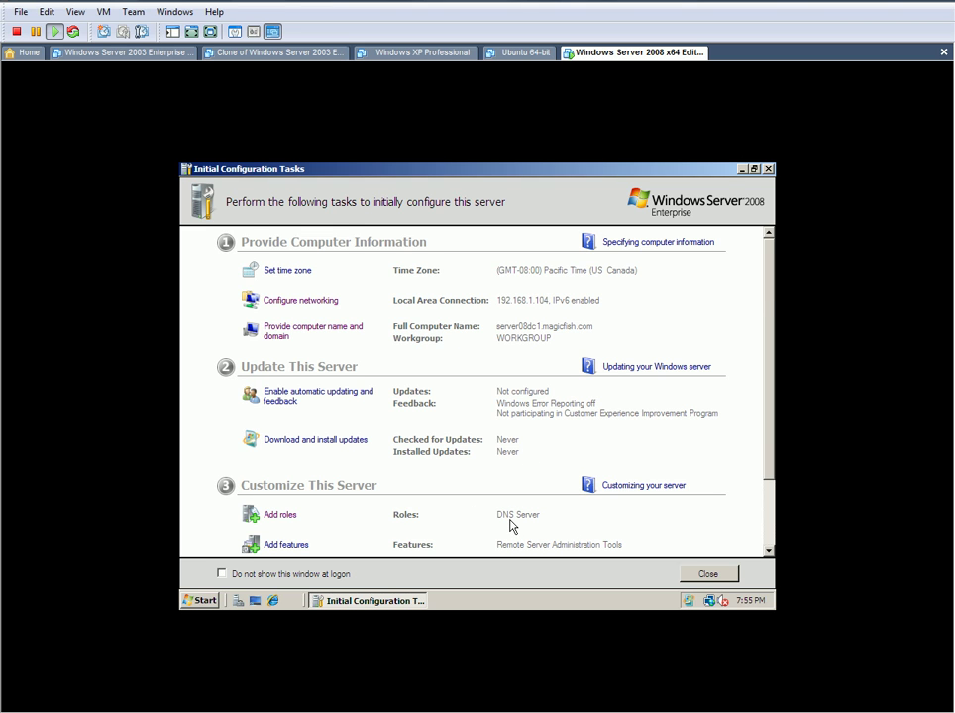
pyautogui.scroll(-3, 511, 526)
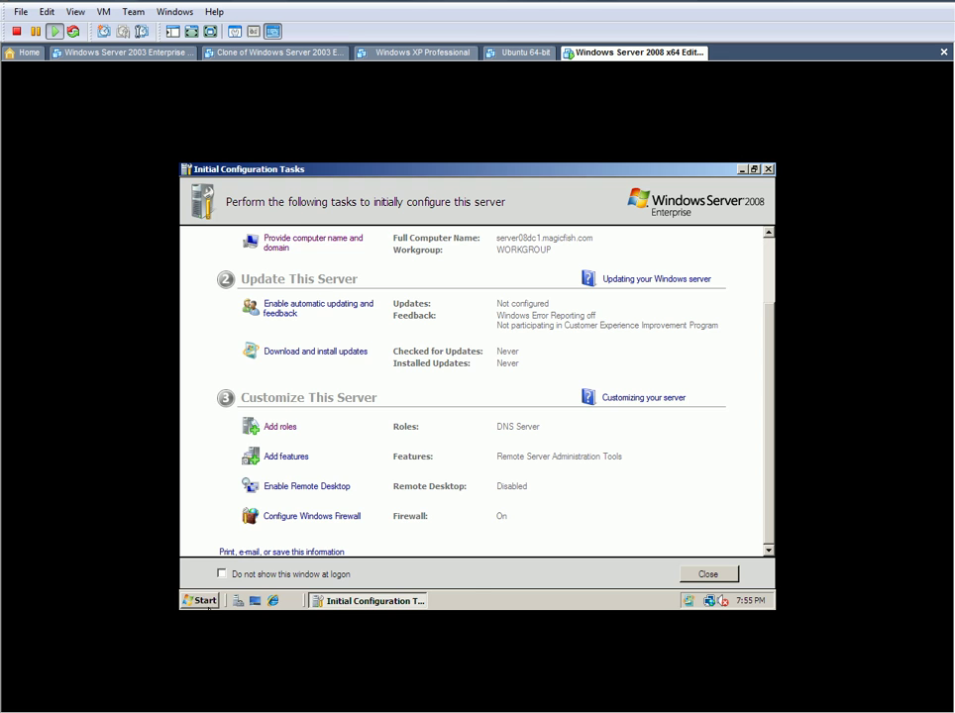
pyautogui.click(203, 600)
pyautogui.moveTo(451, 415)
pyautogui.click(526, 401)
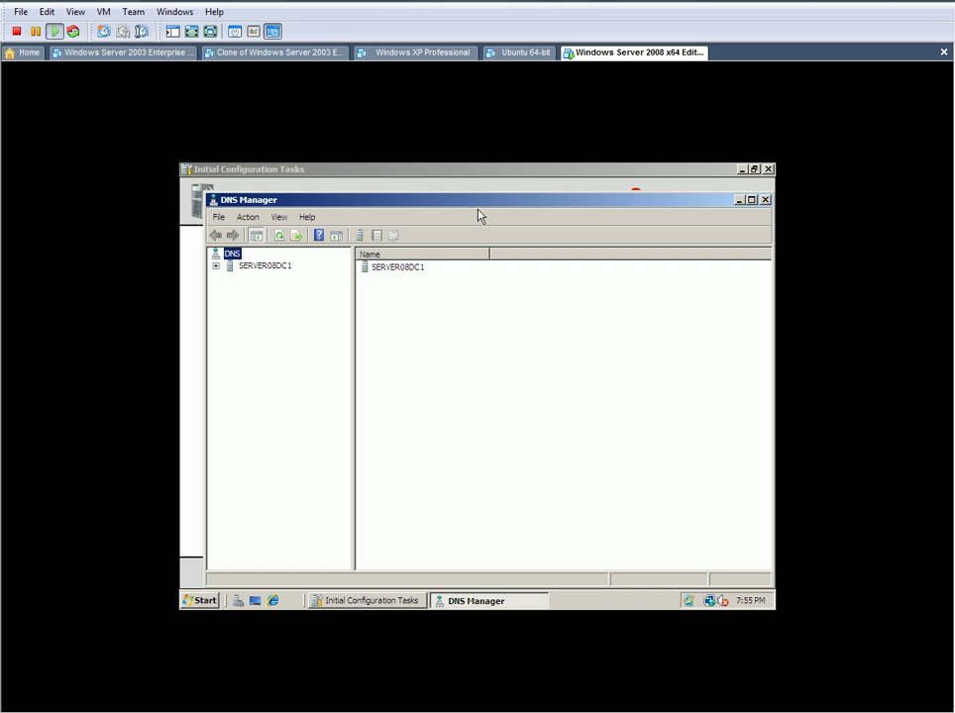
pyautogui.doubleClick(478, 206)
# Expand SERVER08DC1 and browse its empty Forward Lookup Zones, Reverse Lookup Zones and Conditional Forwarders
pyautogui.click(189, 236)
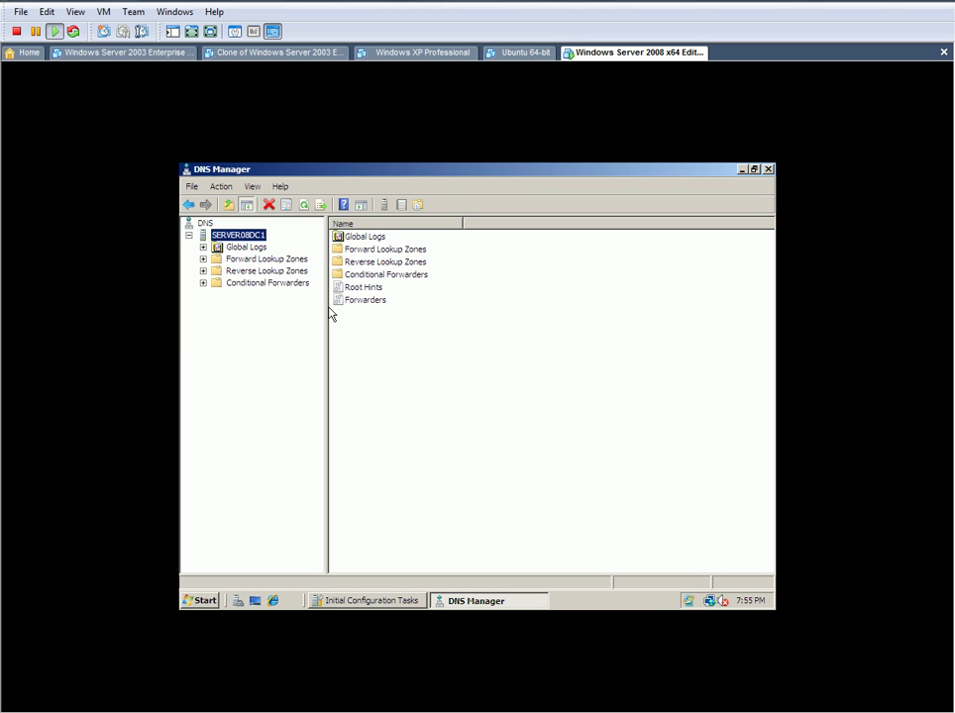
pyautogui.click(211, 260)
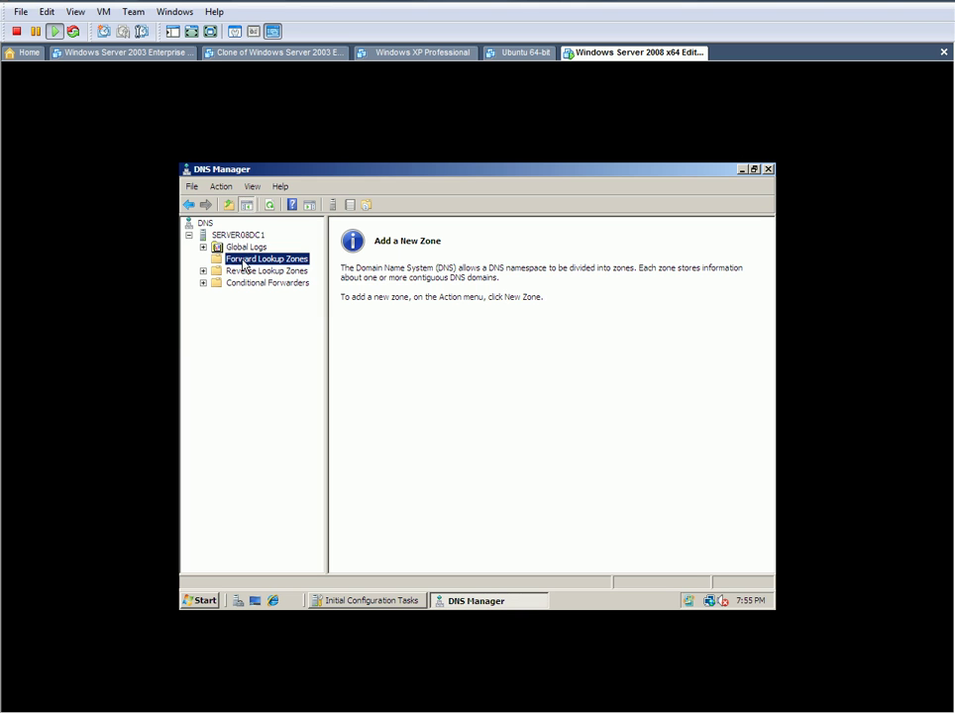
pyautogui.click(246, 269)
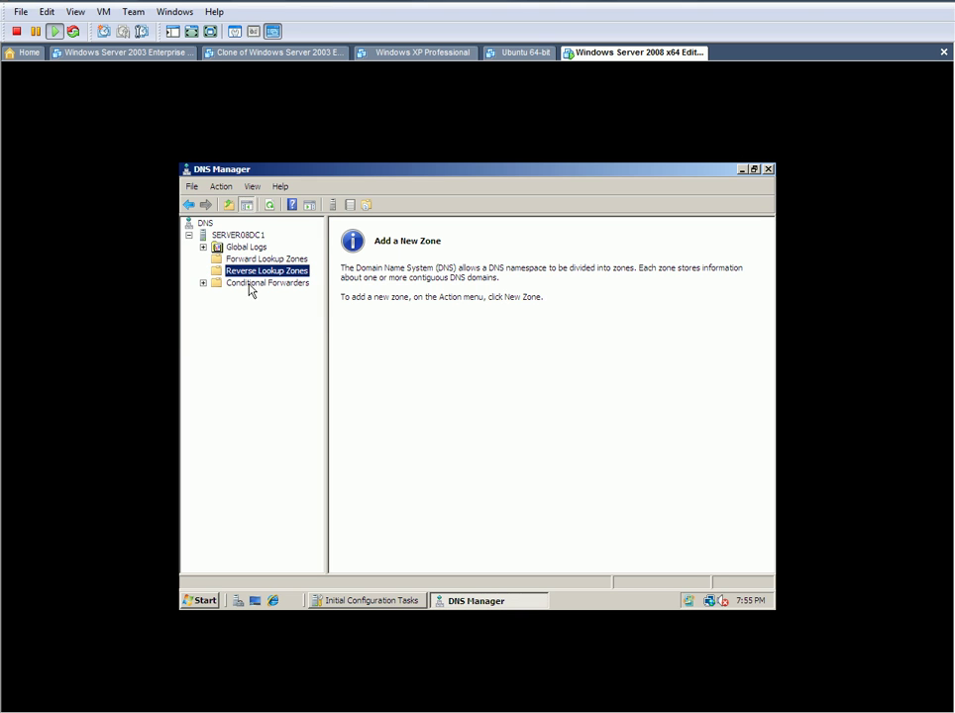
pyautogui.click(250, 285)
pyautogui.click(253, 261)
pyautogui.rightClick(254, 267)
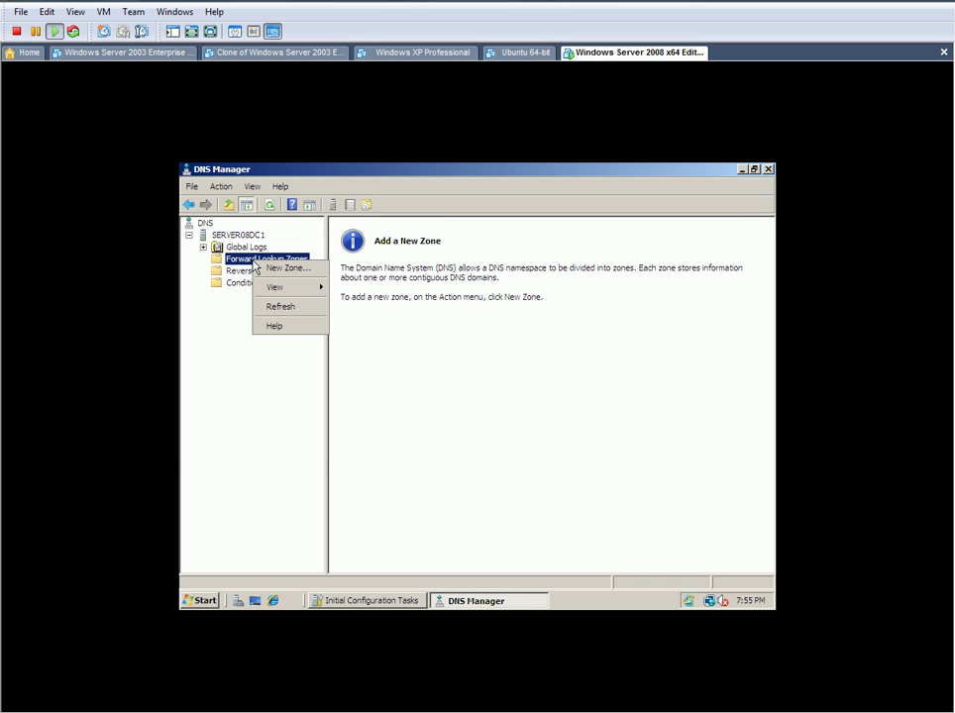
# Create primary zone magicfish.com with a new zone file, allowing nonsecure and secure dynamic updates
pyautogui.click(277, 269)
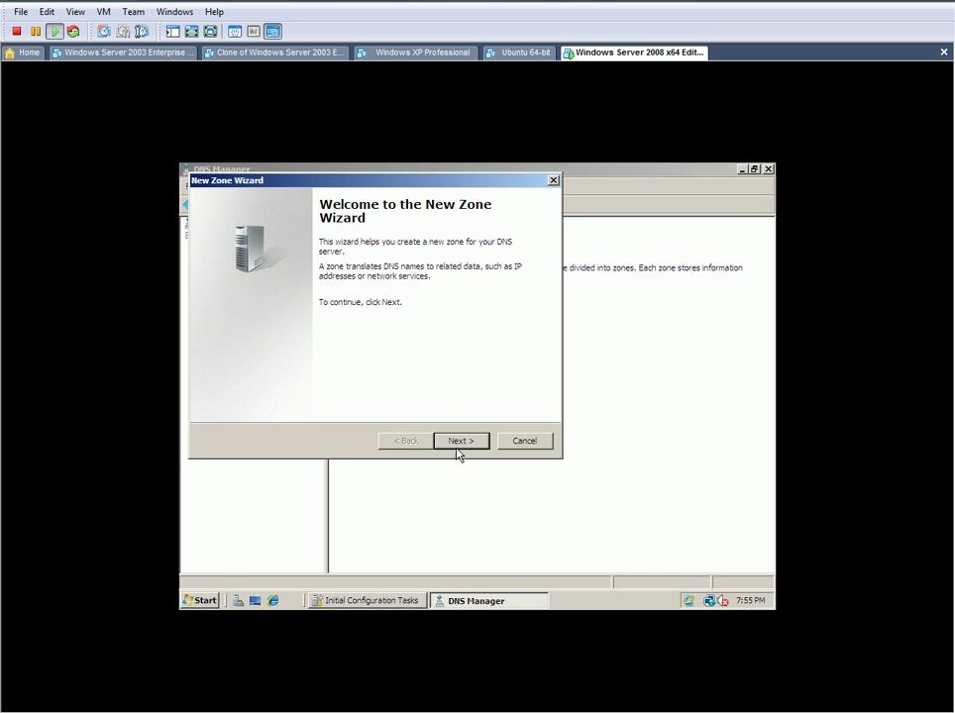
pyautogui.click(459, 440)
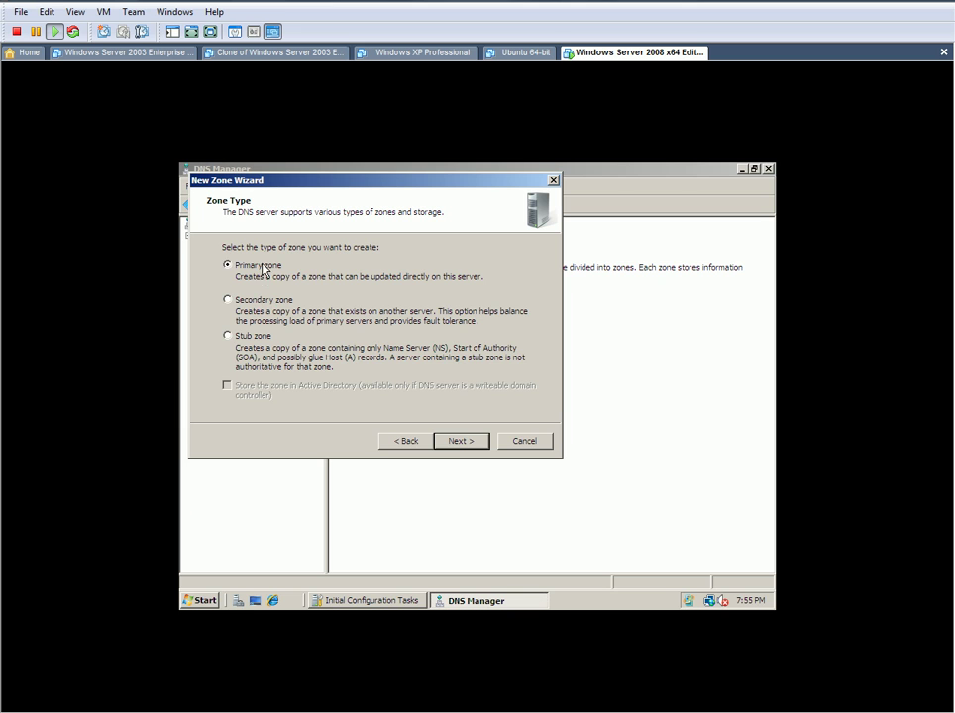
pyautogui.click(460, 443)
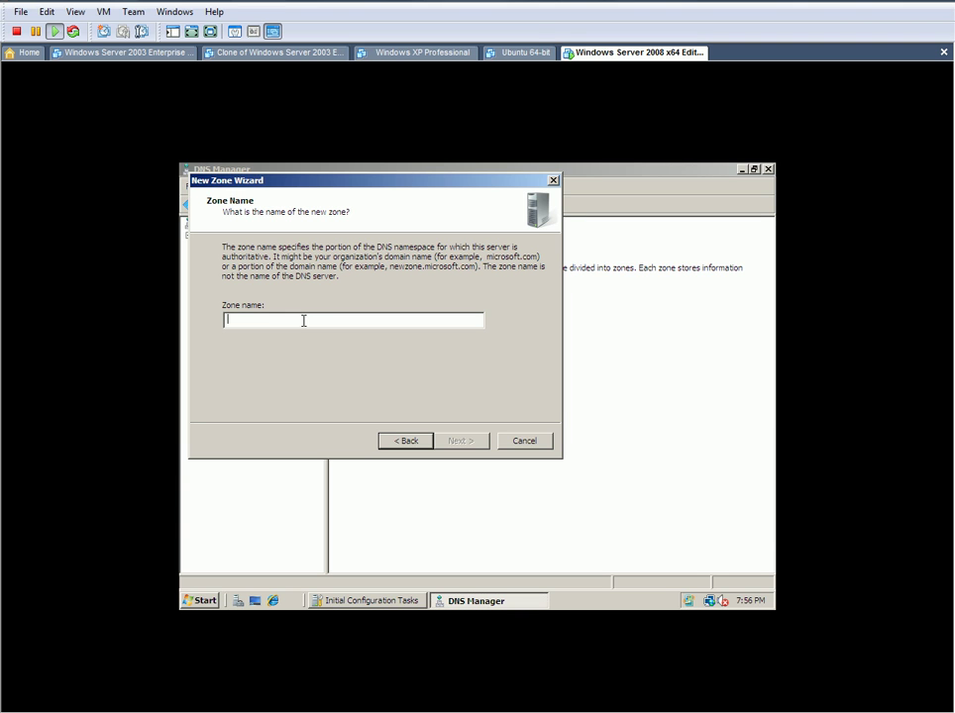
pyautogui.write('magic')
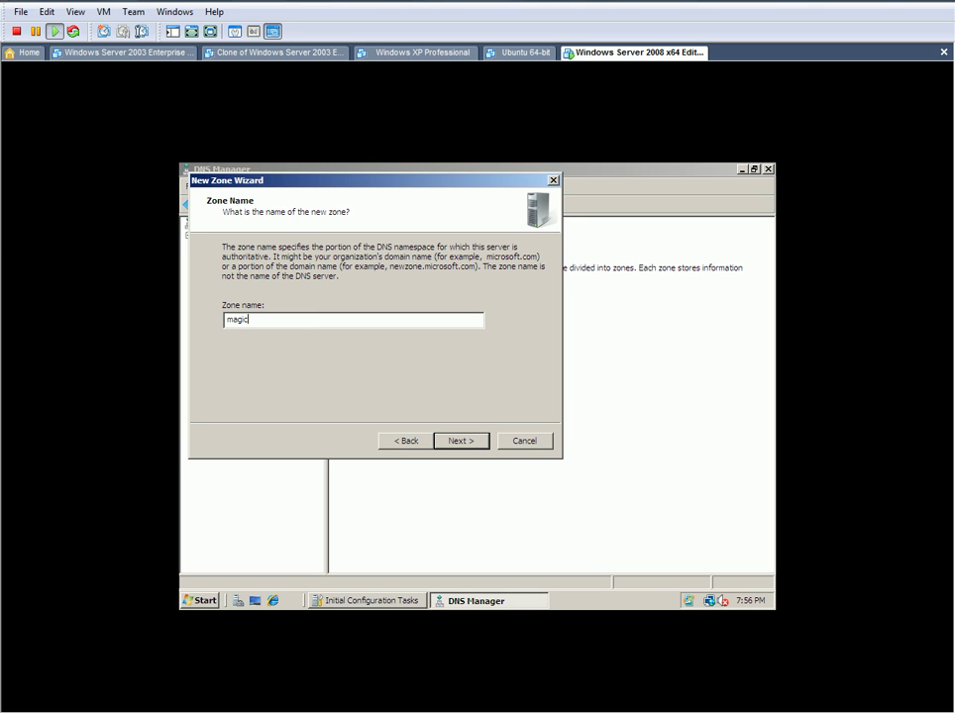
pyautogui.write('fish.com')
pyautogui.click(470, 446)
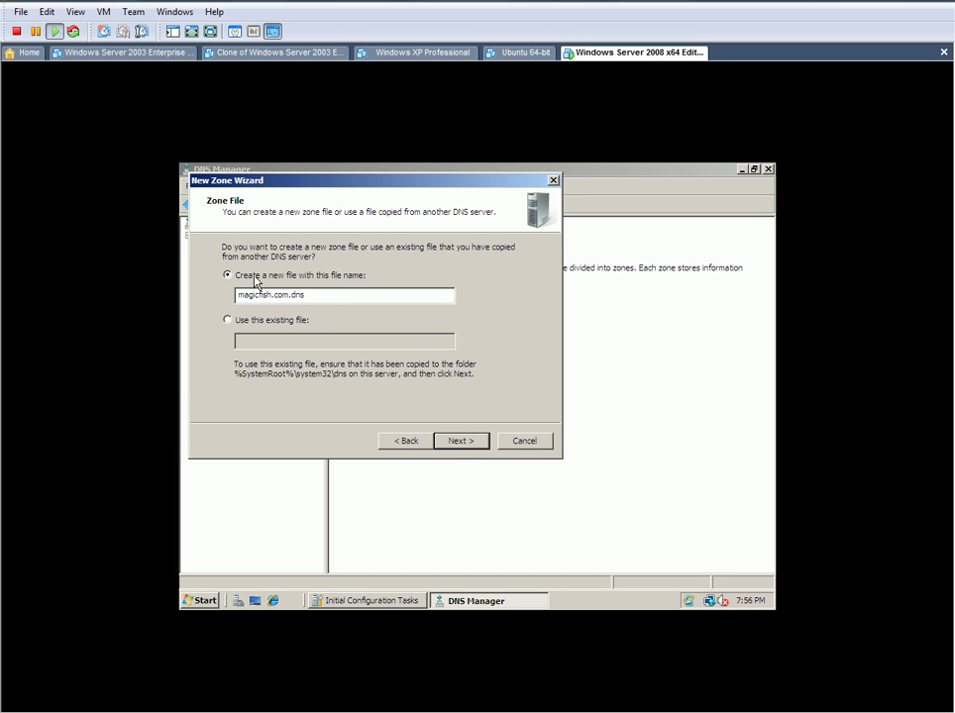
pyautogui.click(462, 443)
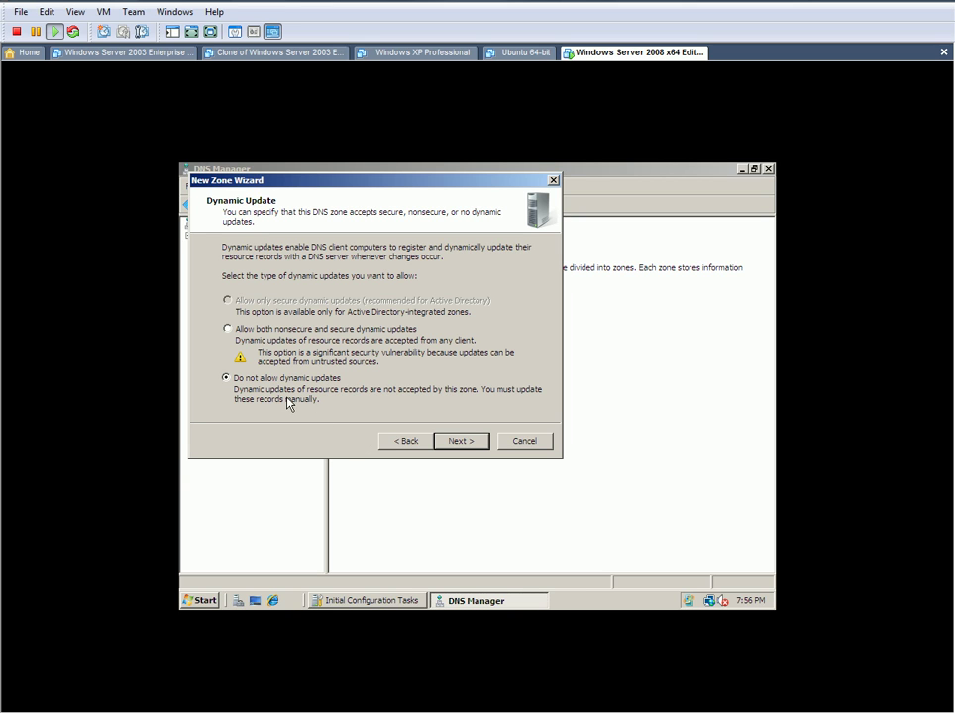
pyautogui.click(231, 331)
pyautogui.click(460, 446)
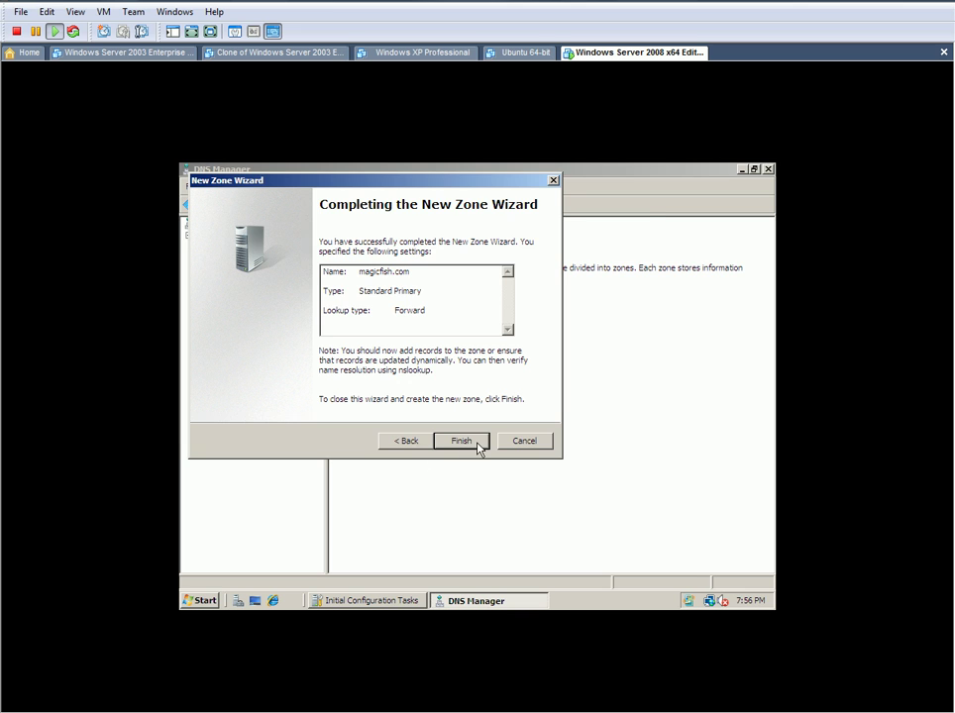
pyautogui.click(477, 447)
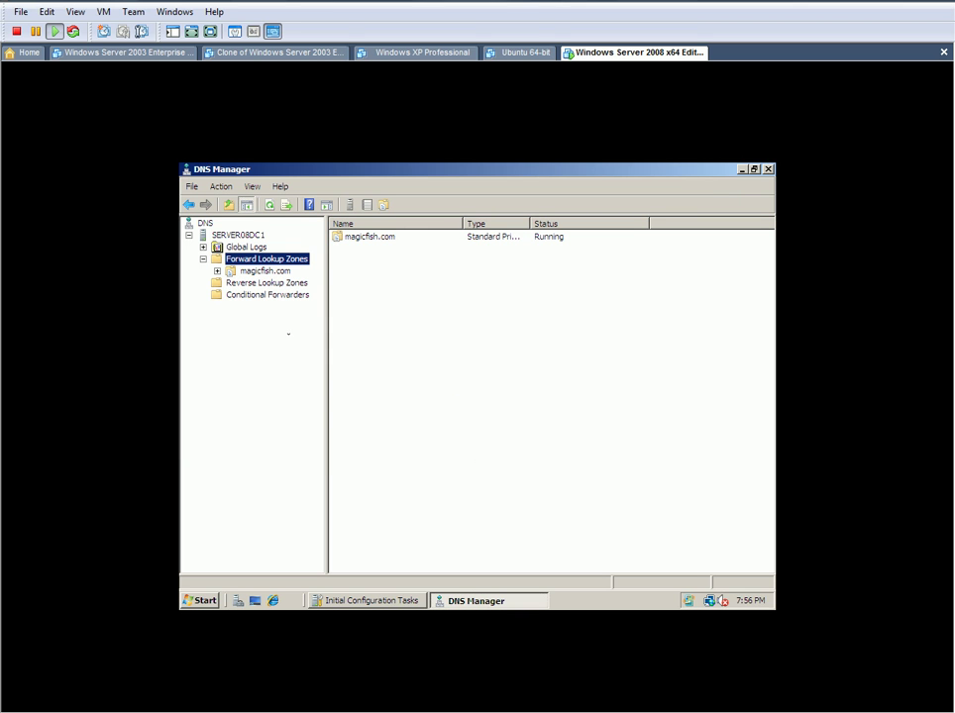
# Start a new primary IPv4 zone under Reverse Lookup Zones
pyautogui.click(259, 271)
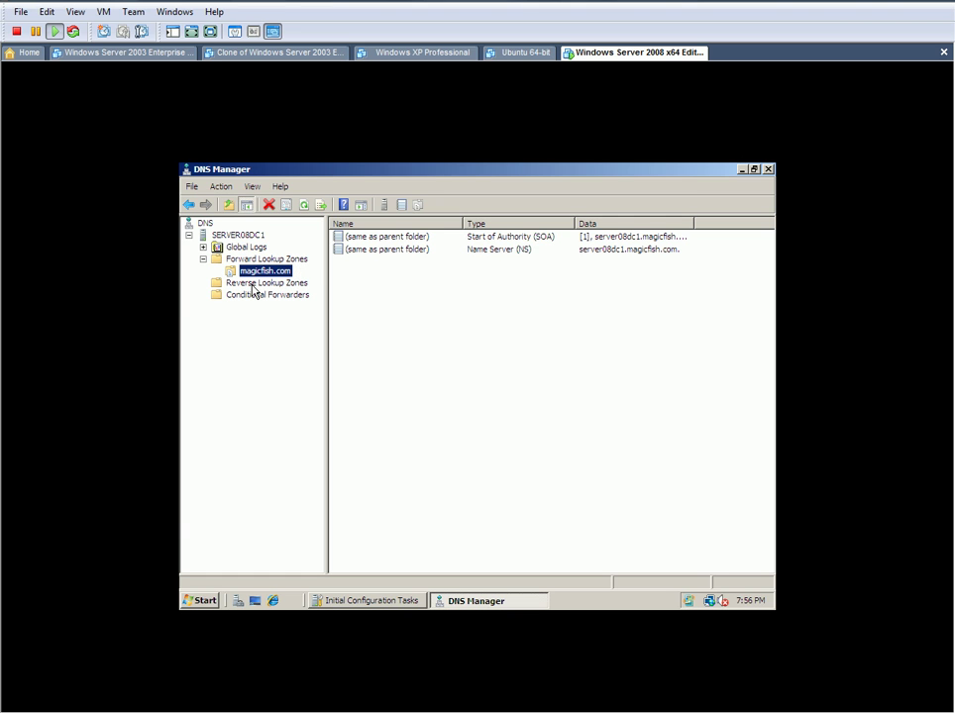
pyautogui.rightClick(252, 285)
pyautogui.click(284, 293)
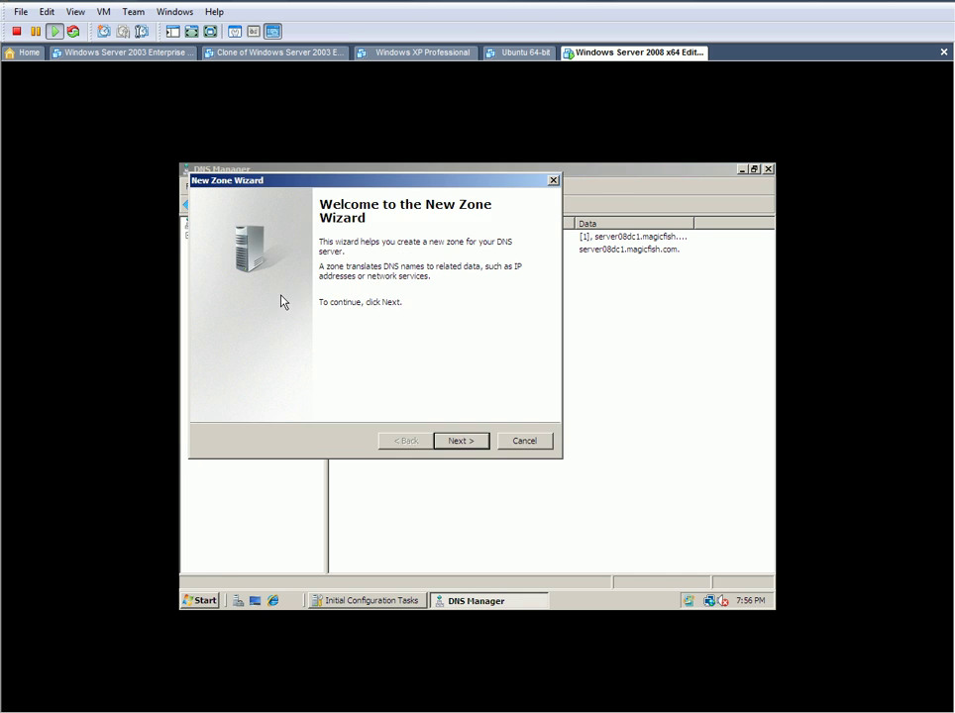
pyautogui.click(459, 441)
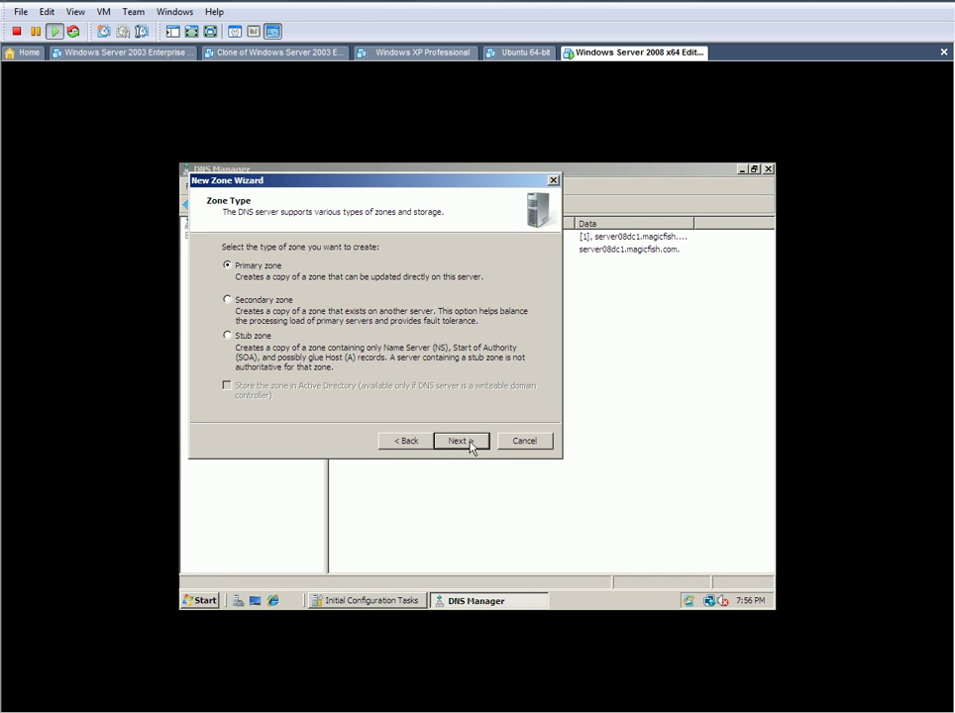
pyautogui.click(462, 442)
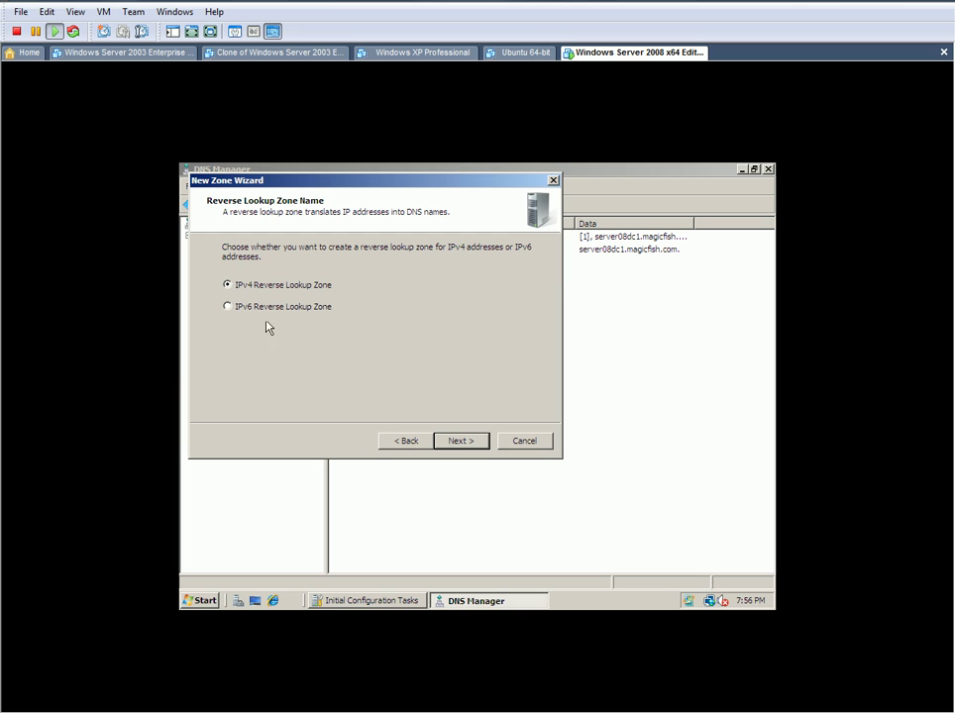
pyautogui.click(481, 441)
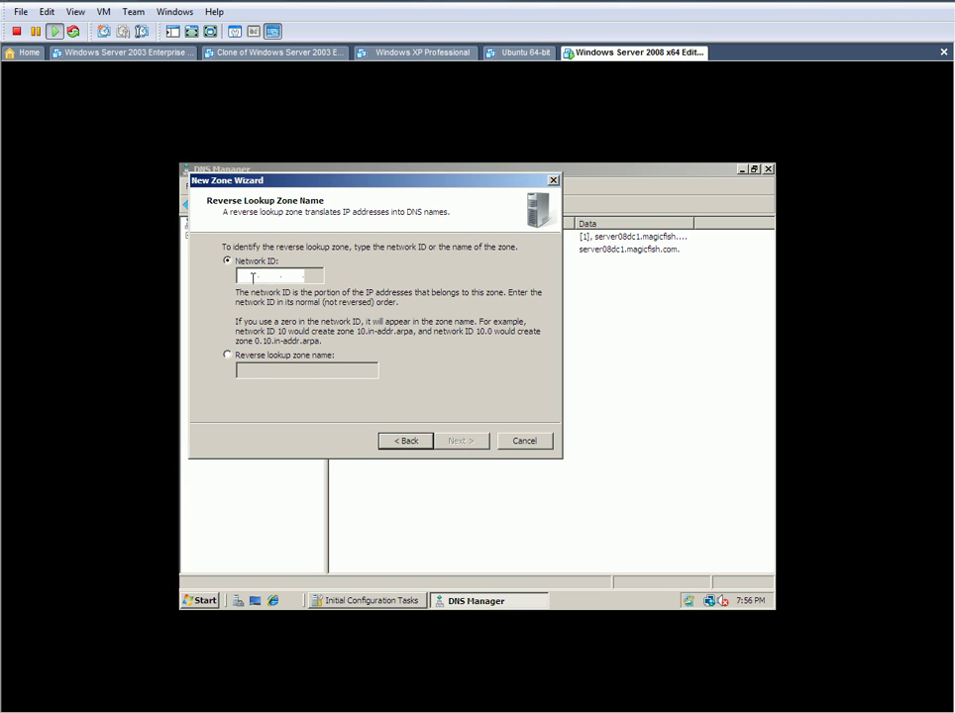
# Use network ID 192.168.1 and a new zone file, allowing both dynamic update types
pyautogui.click(249, 281)
pyautogui.write('192.168.')
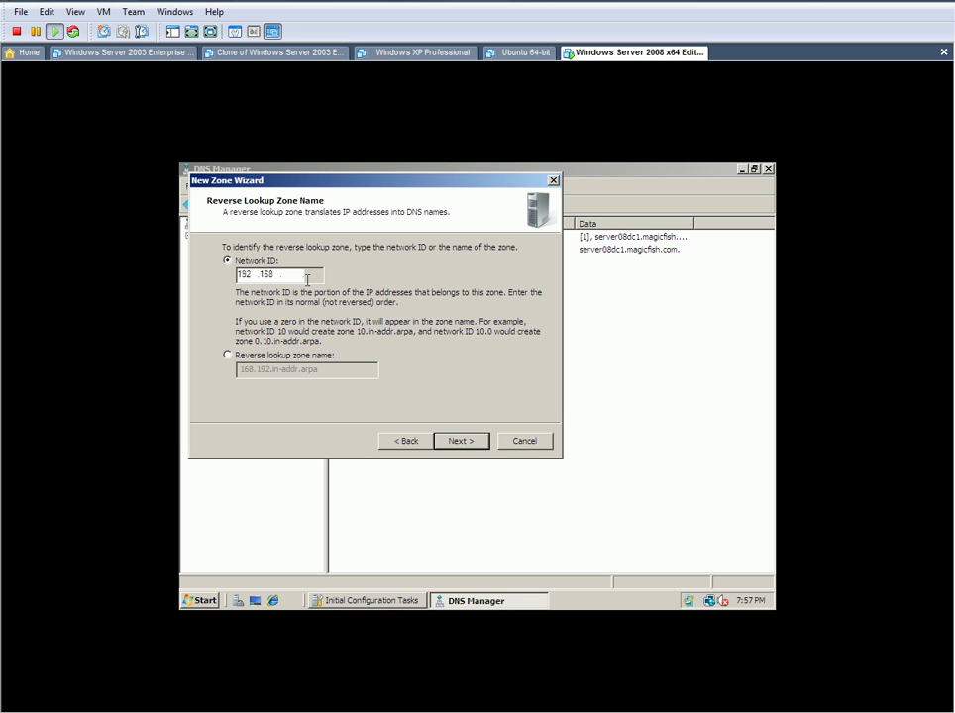
pyautogui.write('1')
pyautogui.click(466, 443)
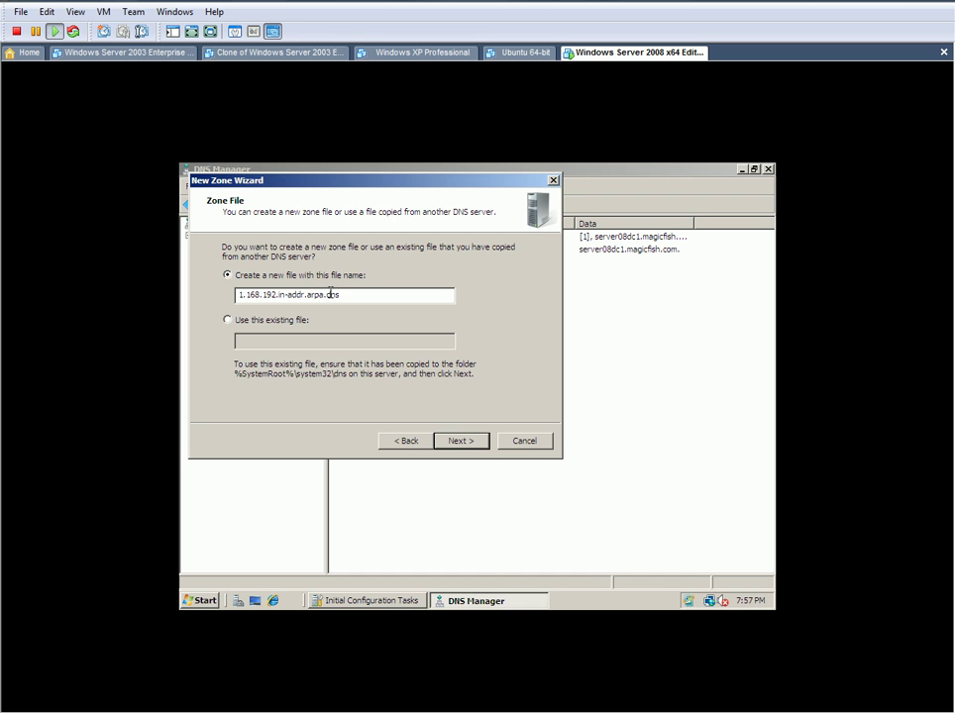
pyautogui.click(473, 443)
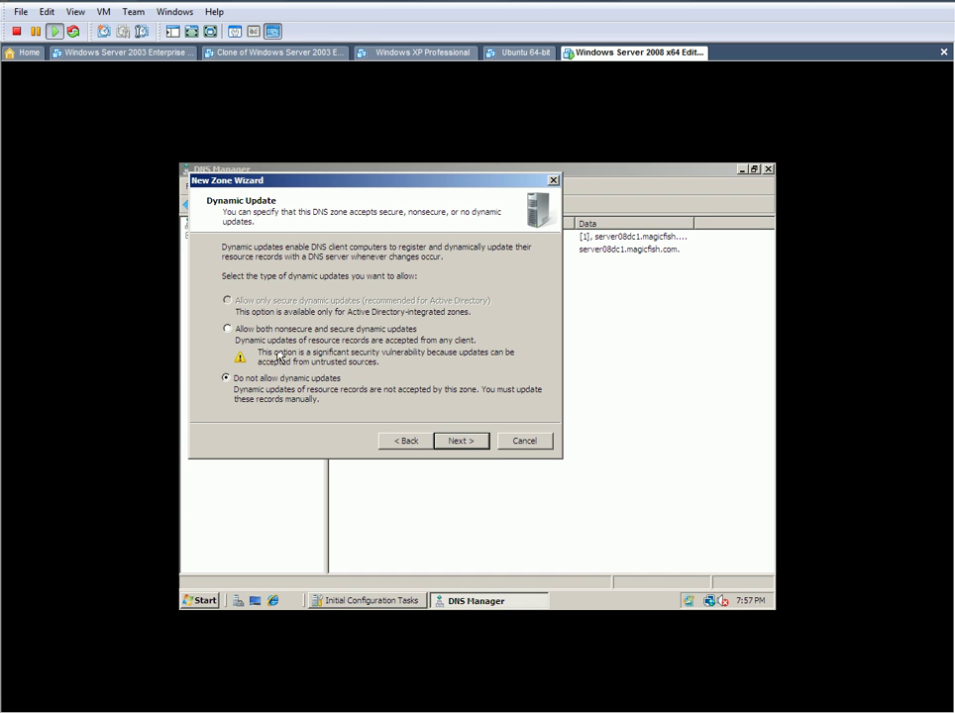
pyautogui.click(227, 329)
pyautogui.click(464, 442)
pyautogui.click(461, 441)
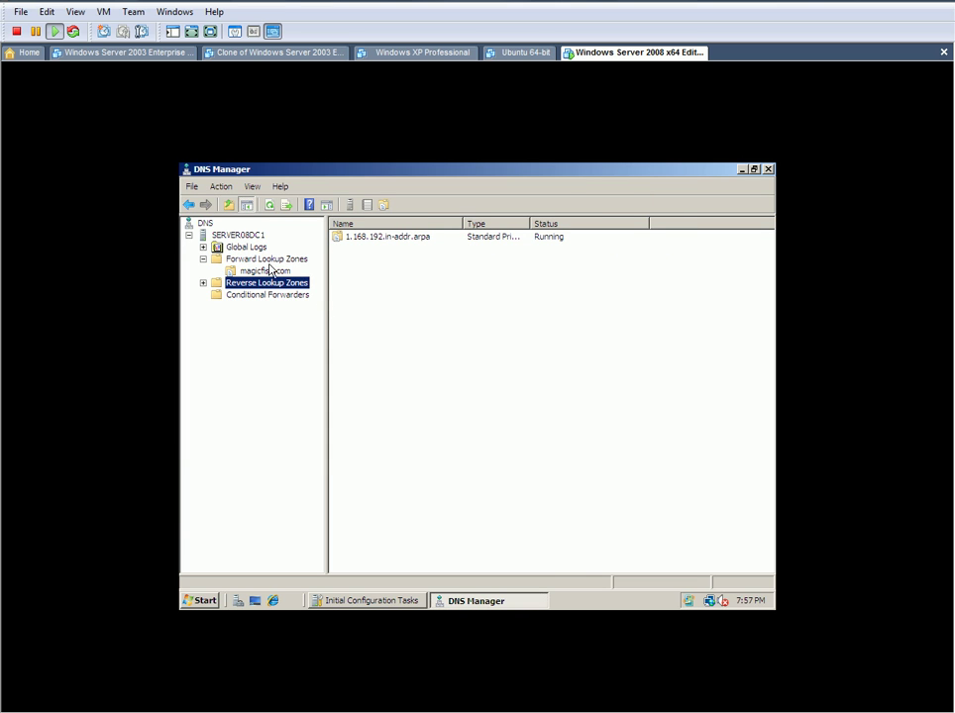
# Begin a new host record in magicfish.com named server08dc1 with IP 192.168.1.104
pyautogui.click(203, 283)
pyautogui.click(253, 295)
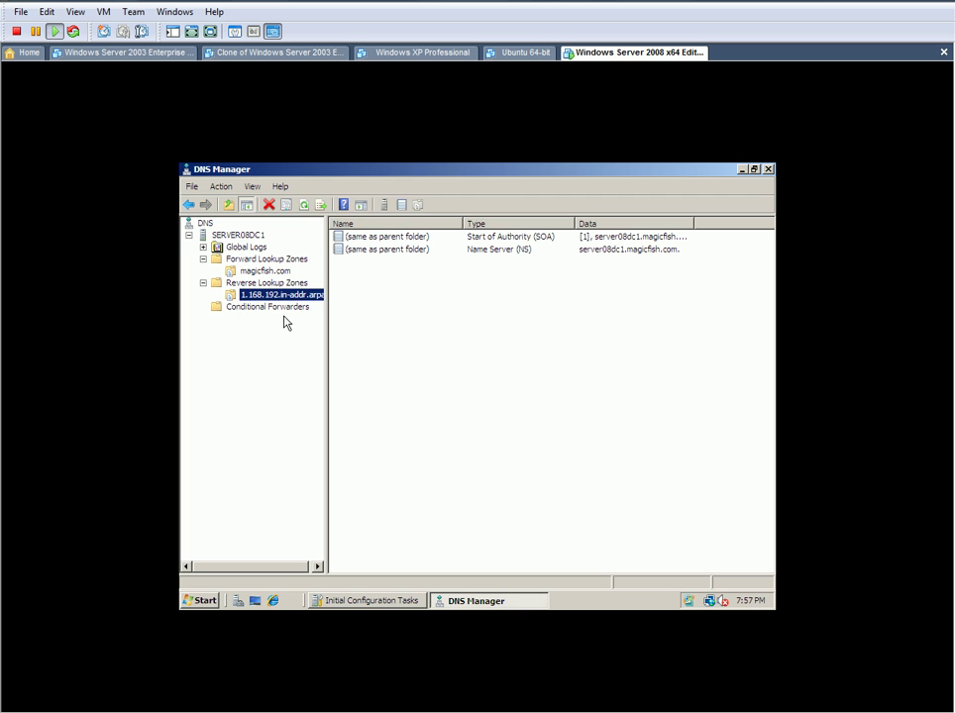
pyautogui.click(263, 274)
pyautogui.click(376, 296)
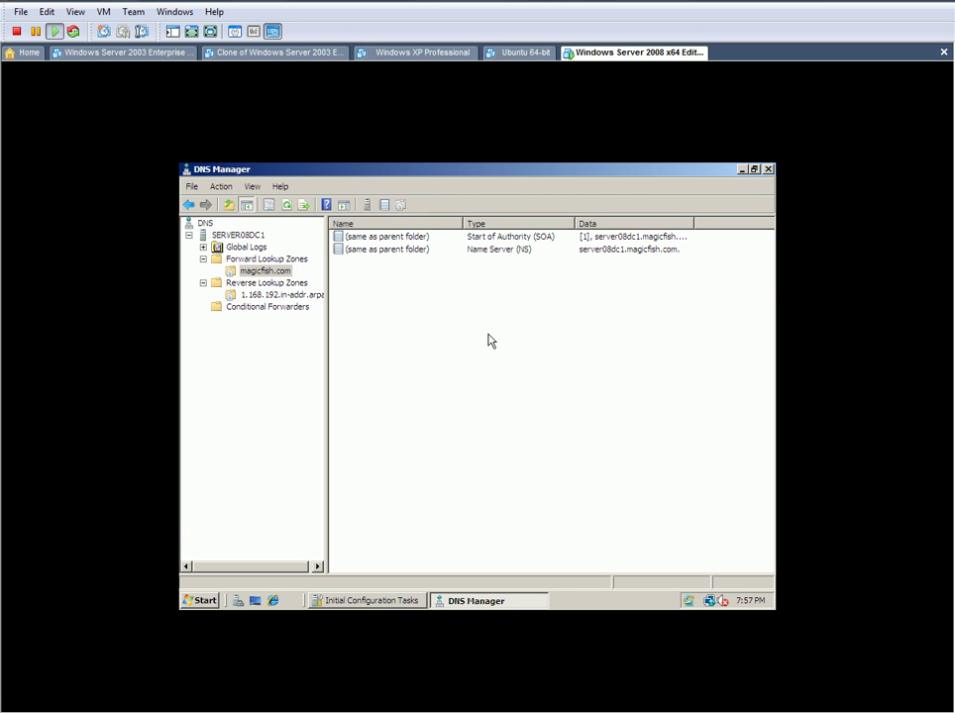
pyautogui.rightClick(439, 311)
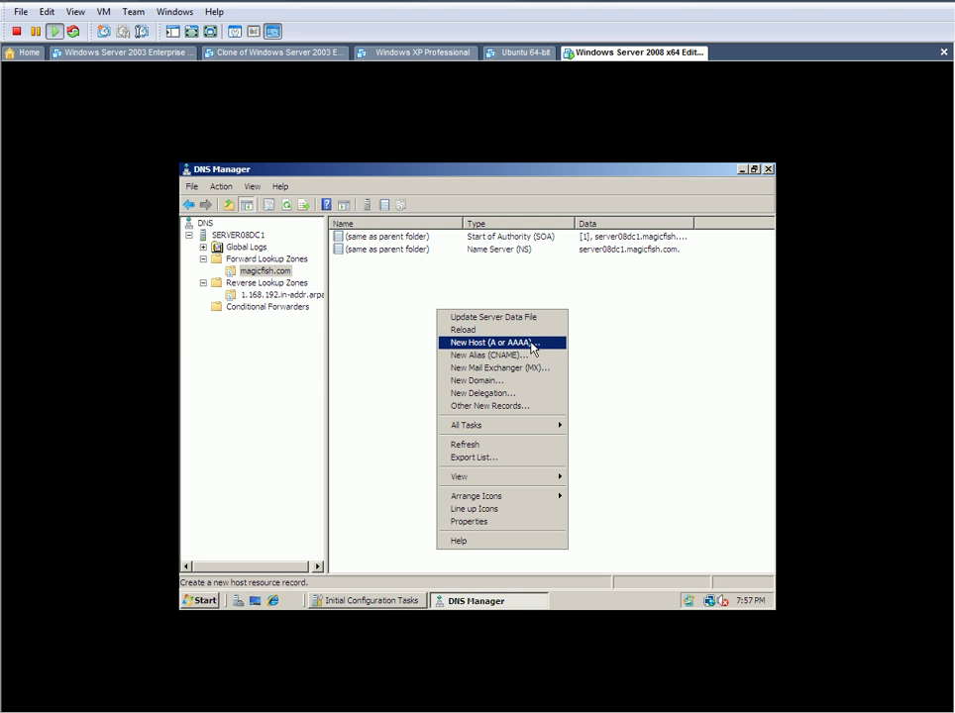
pyautogui.click(532, 347)
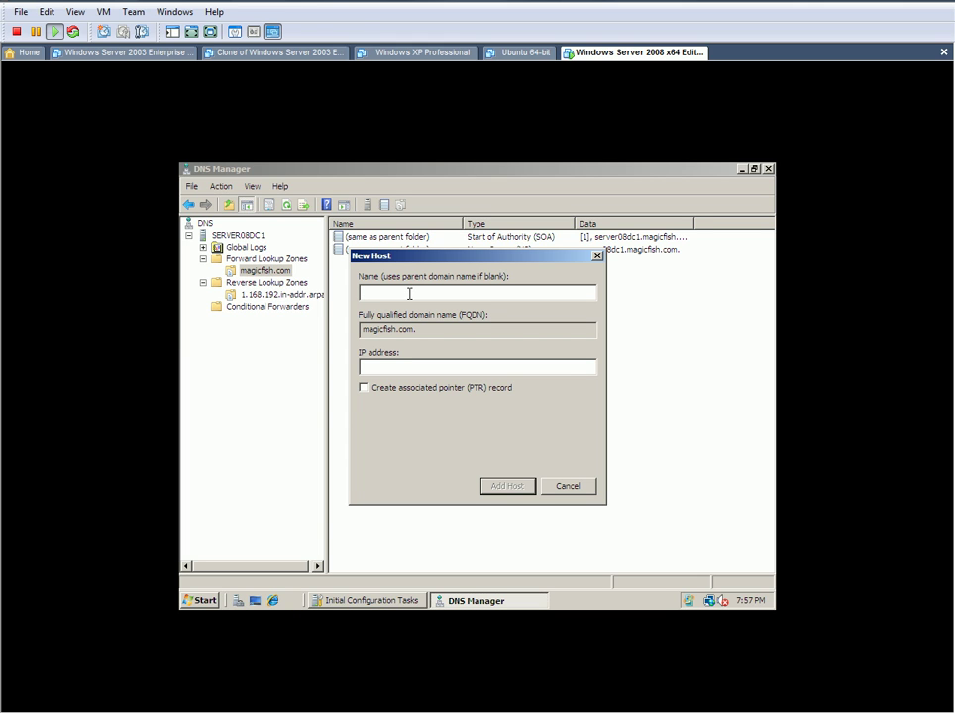
pyautogui.write('server08dc1')
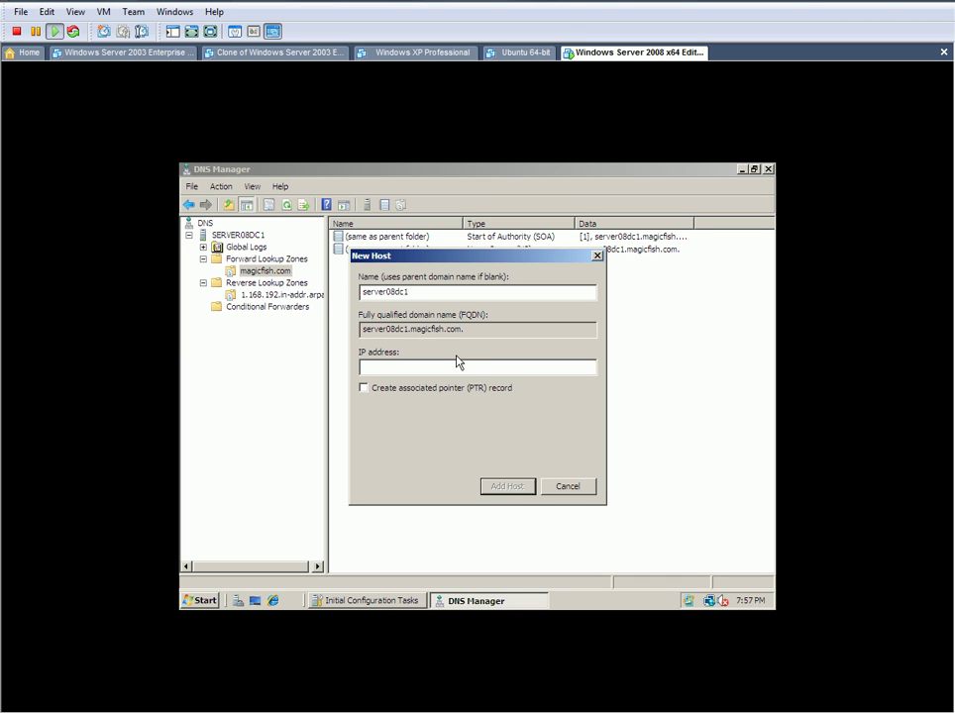
pyautogui.click(420, 365)
pyautogui.write('192.168.1.104')
# Check the server's IPv4 address in the Local Area Connection properties
pyautogui.click(401, 600)
pyautogui.scroll(3, 320, 298)
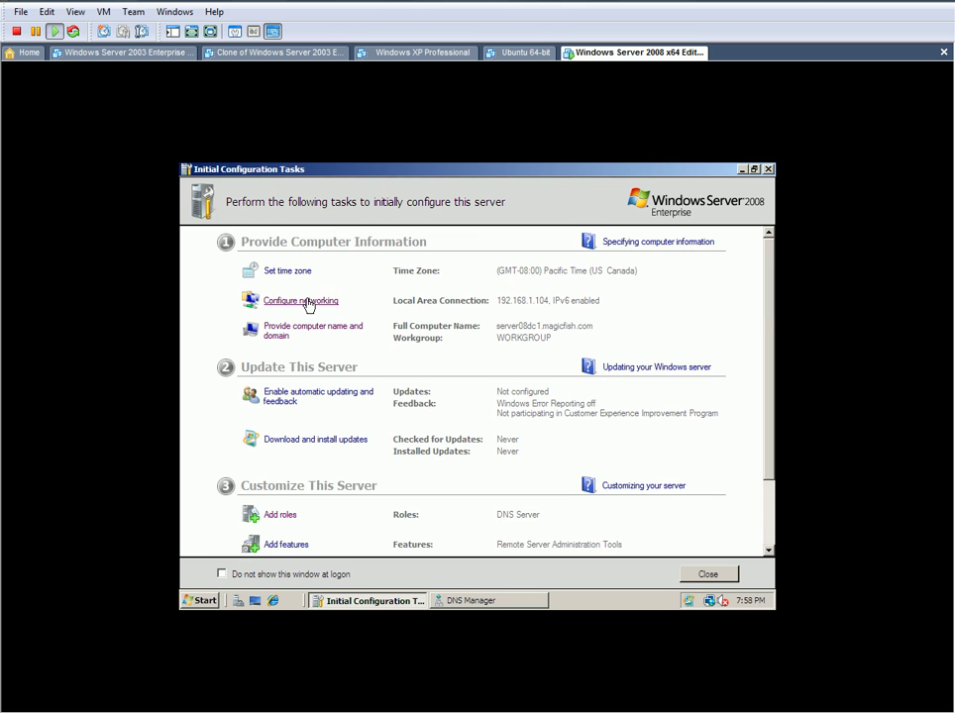
pyautogui.click(302, 300)
pyautogui.rightClick(271, 313)
pyautogui.click(315, 426)
pyautogui.doubleClick(327, 395)
pyautogui.click(506, 261)
pyautogui.click(457, 227)
pyautogui.click(739, 174)
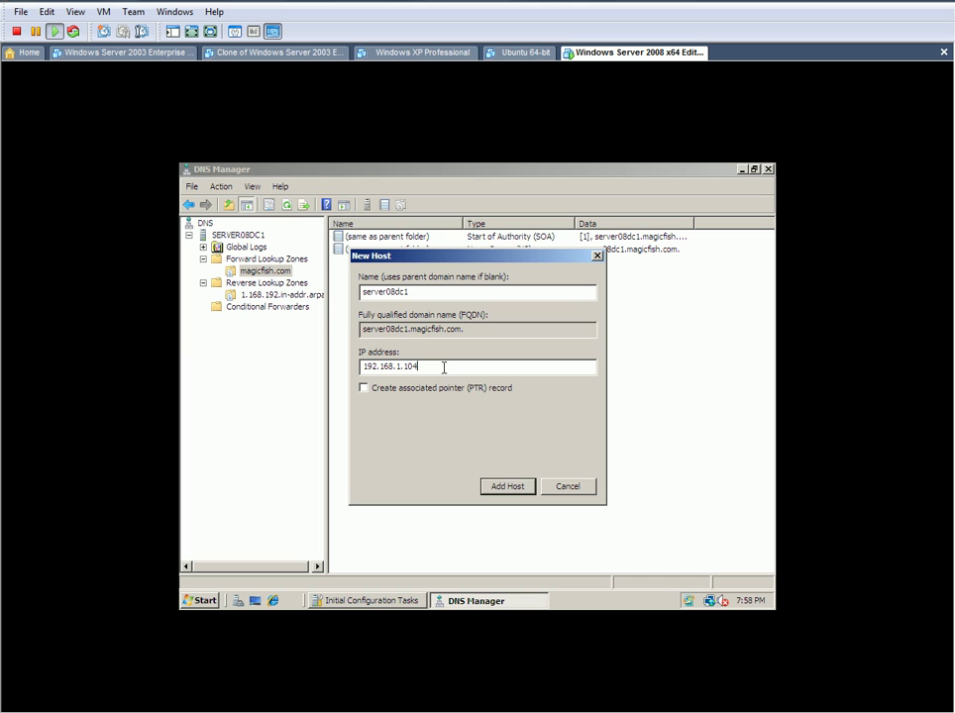
# Add the server08dc1 host record with Create PTR ticked
pyautogui.click(383, 394)
pyautogui.click(506, 486)
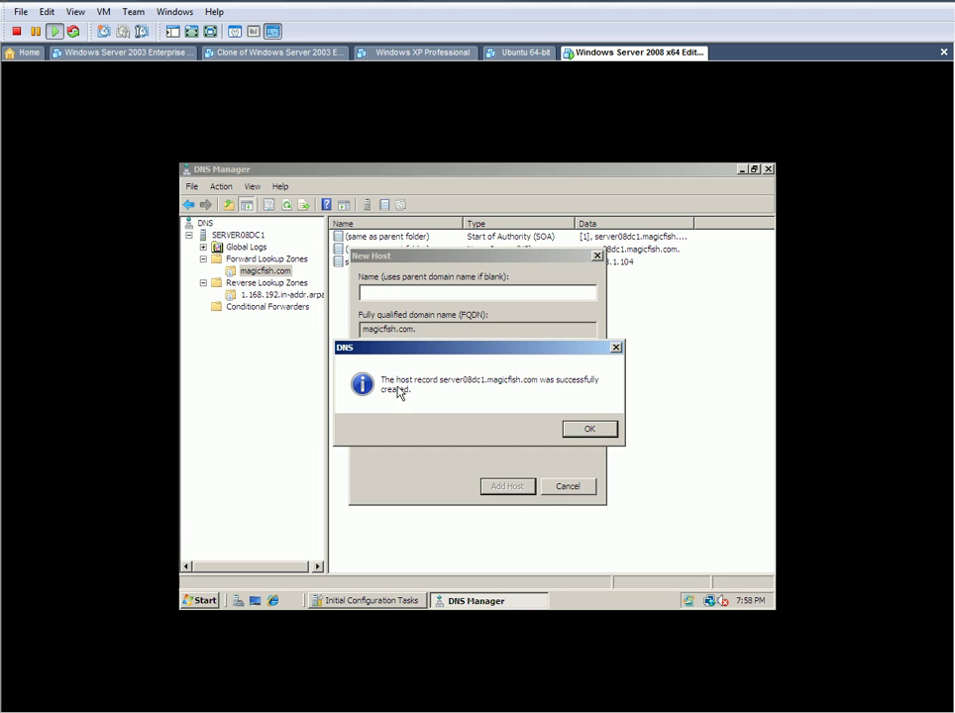
pyautogui.click(588, 432)
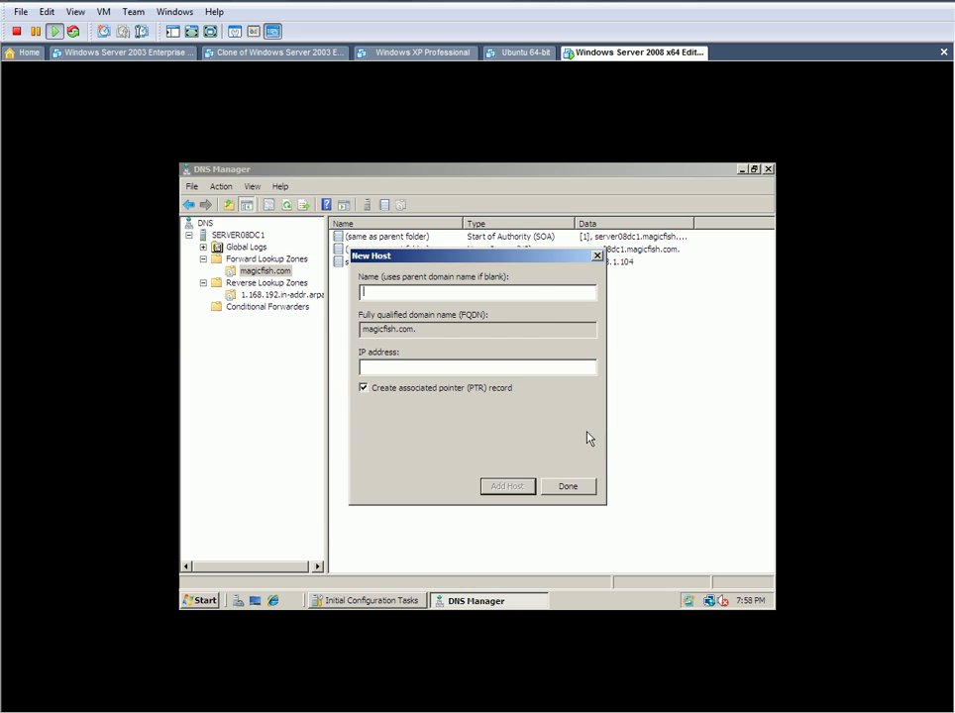
pyautogui.click(579, 490)
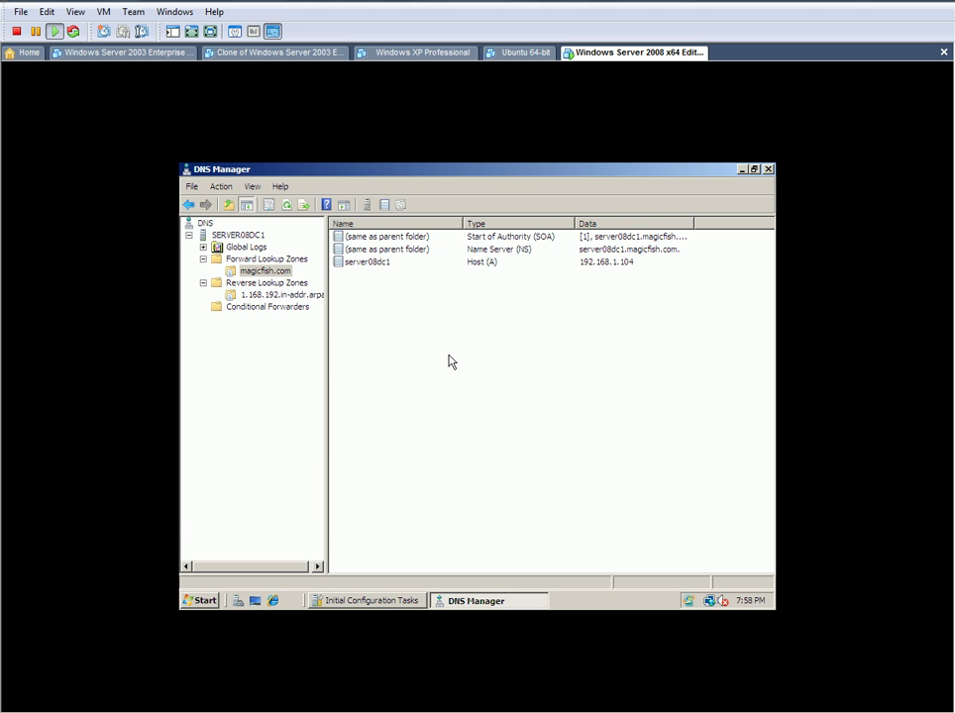
# Refresh DNS, inspect the 192.168.1.104 PTR record in 1.168.192.in-addr.arpa, then select Reverse Lookup Zones
pyautogui.rightClick(199, 221)
pyautogui.click(225, 265)
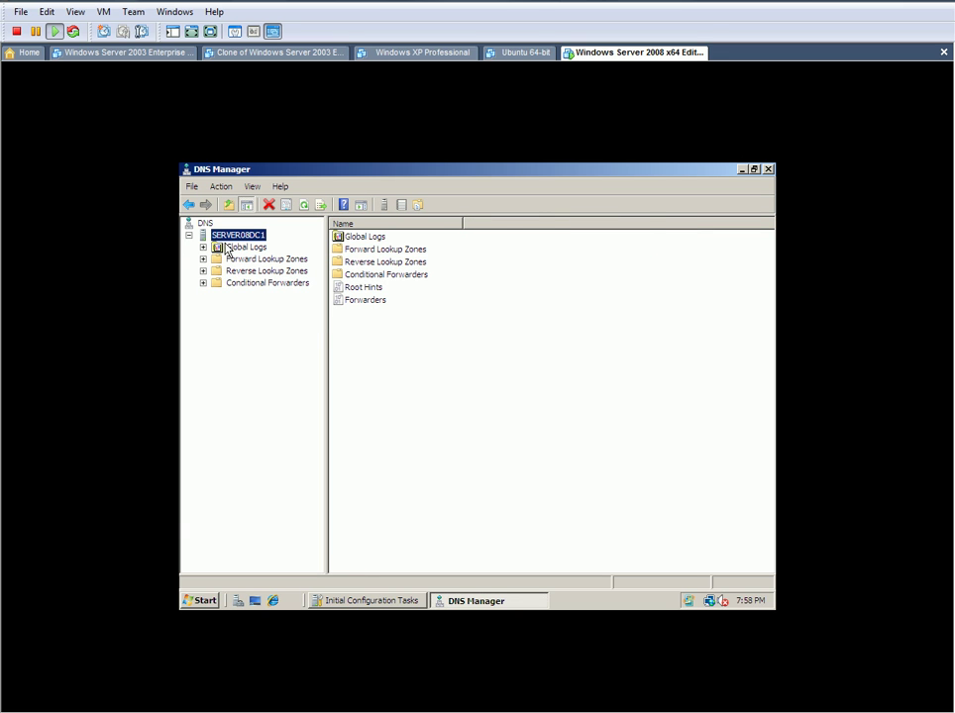
pyautogui.doubleClick(266, 271)
pyautogui.click(277, 282)
pyautogui.doubleClick(381, 263)
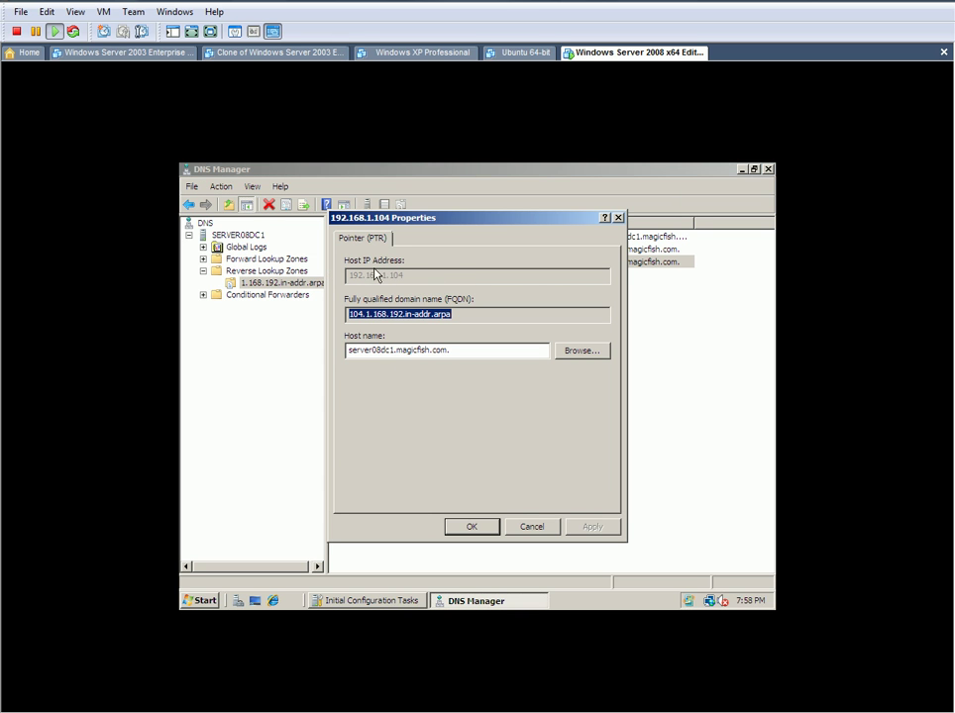
pyautogui.click(618, 218)
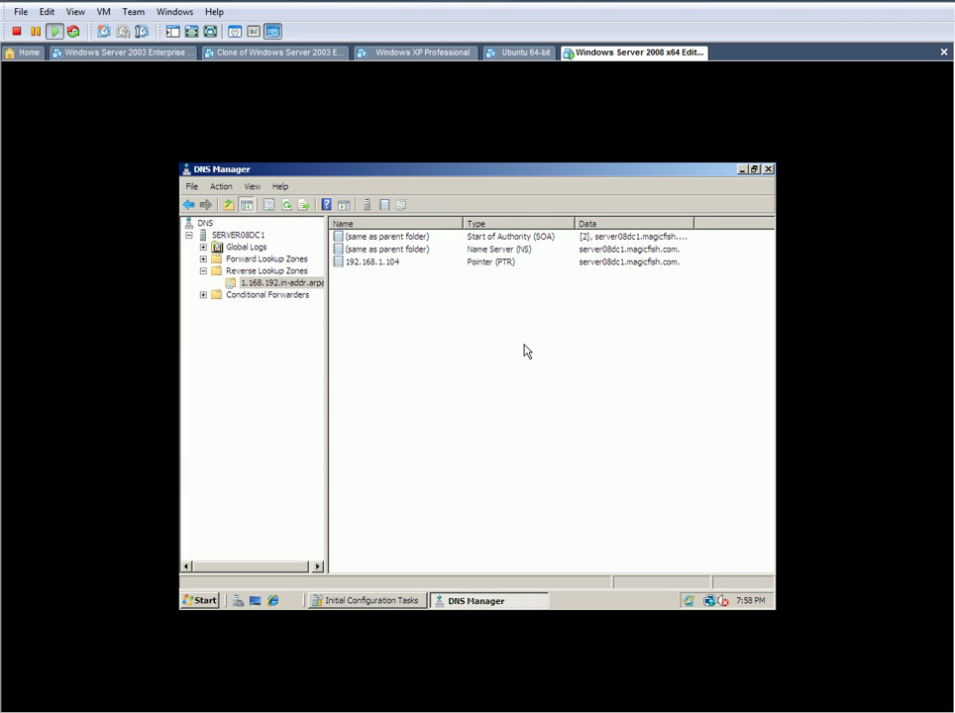
pyautogui.click(203, 270)
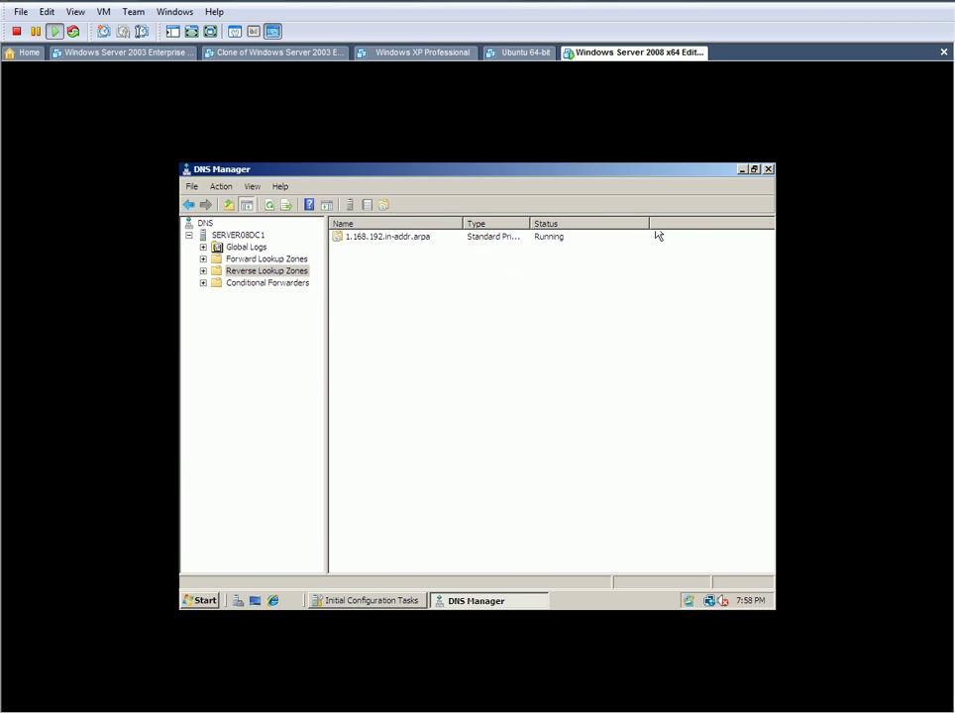